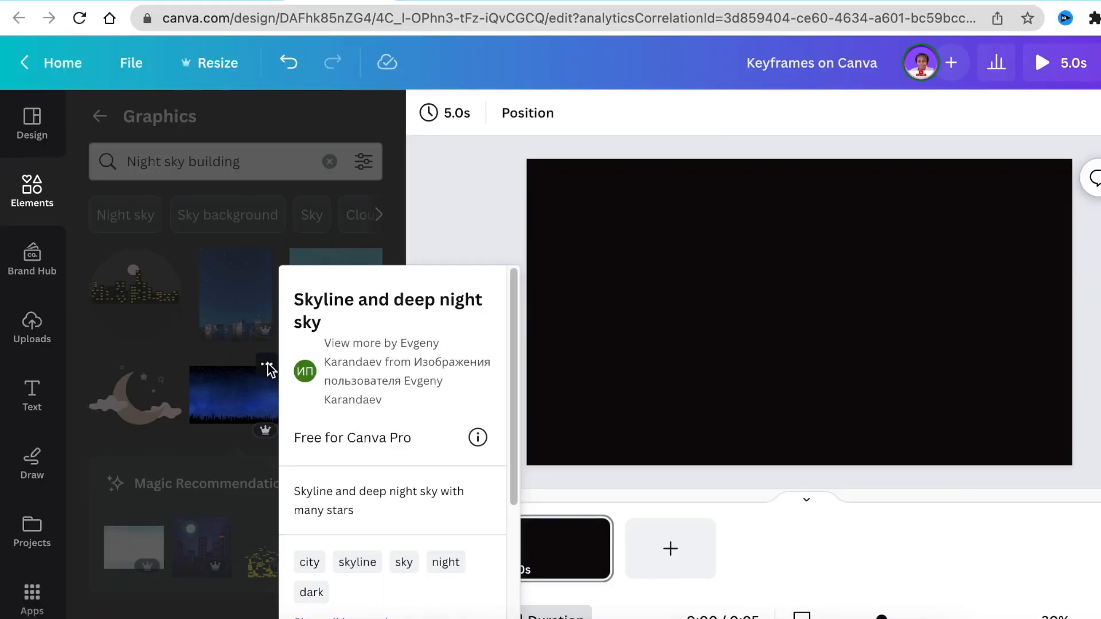
- Add the Skyline and deep night sky graphic to the page and set it as the background
left_click(229, 411)
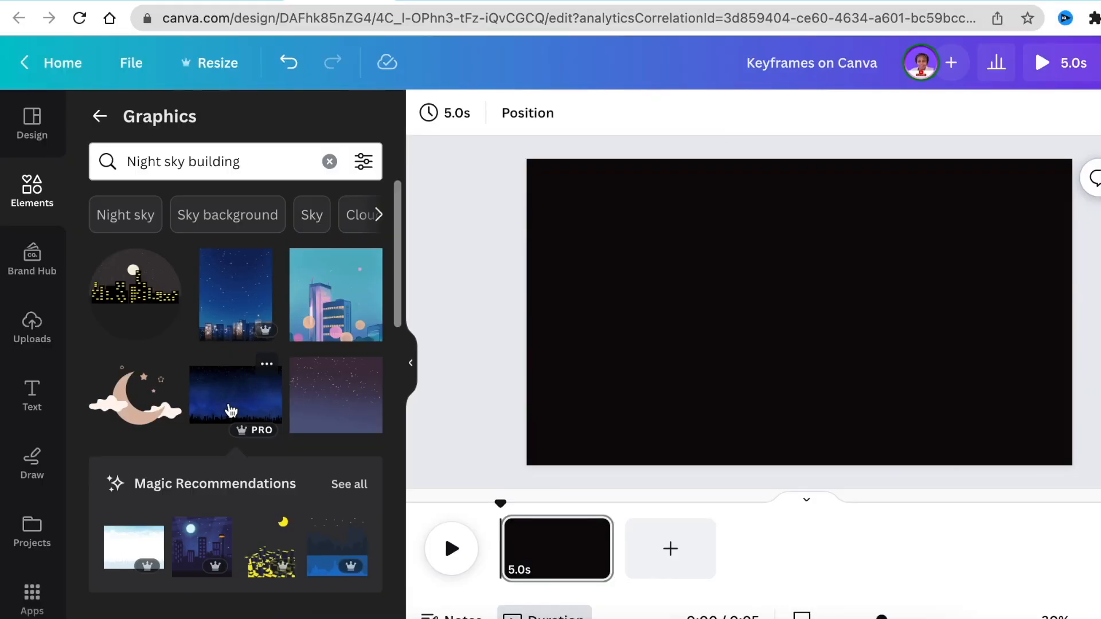
left_click(238, 407)
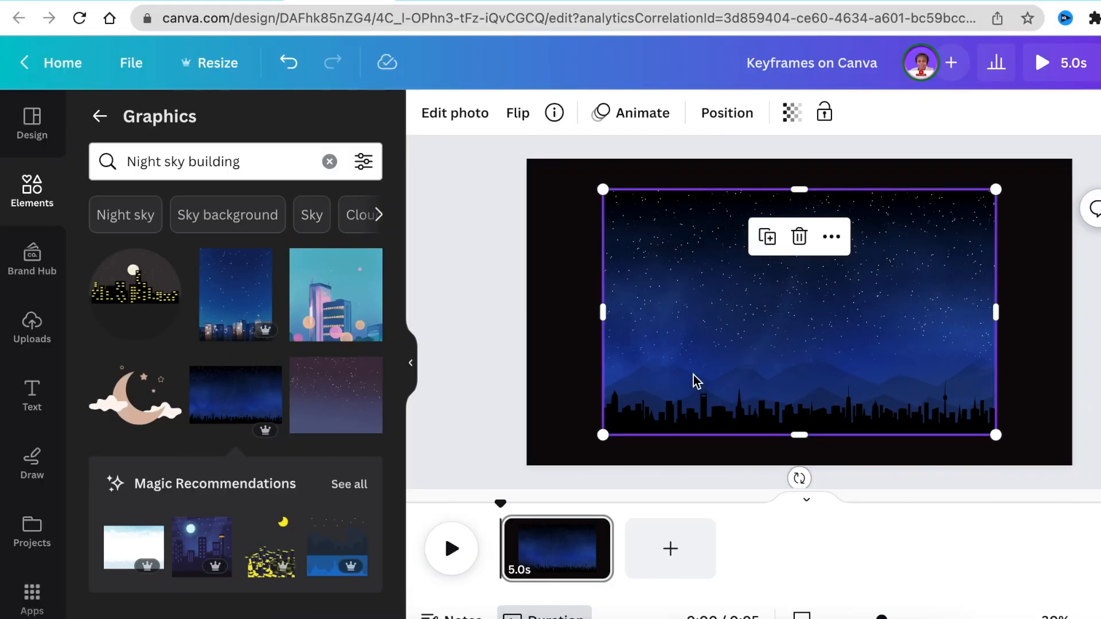
right_click(704, 359)
left_click(850, 573)
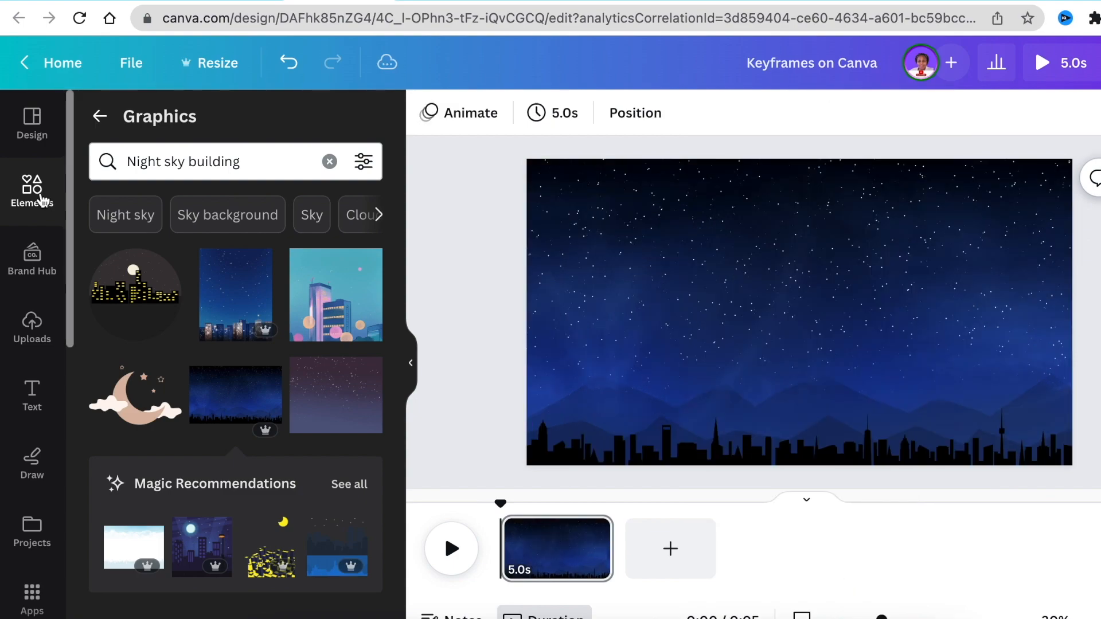
- Add the blue-grey city skyline from the recently used elements, enlarge it and align it along the page's bottom edge
left_click(41, 198)
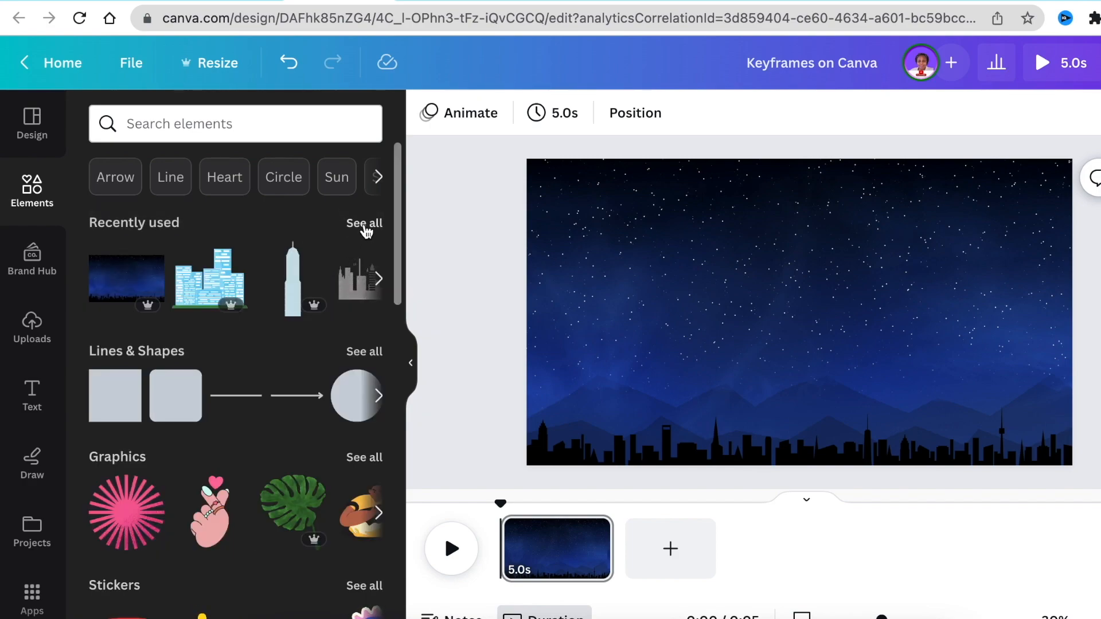
left_click(370, 224)
left_click(337, 304)
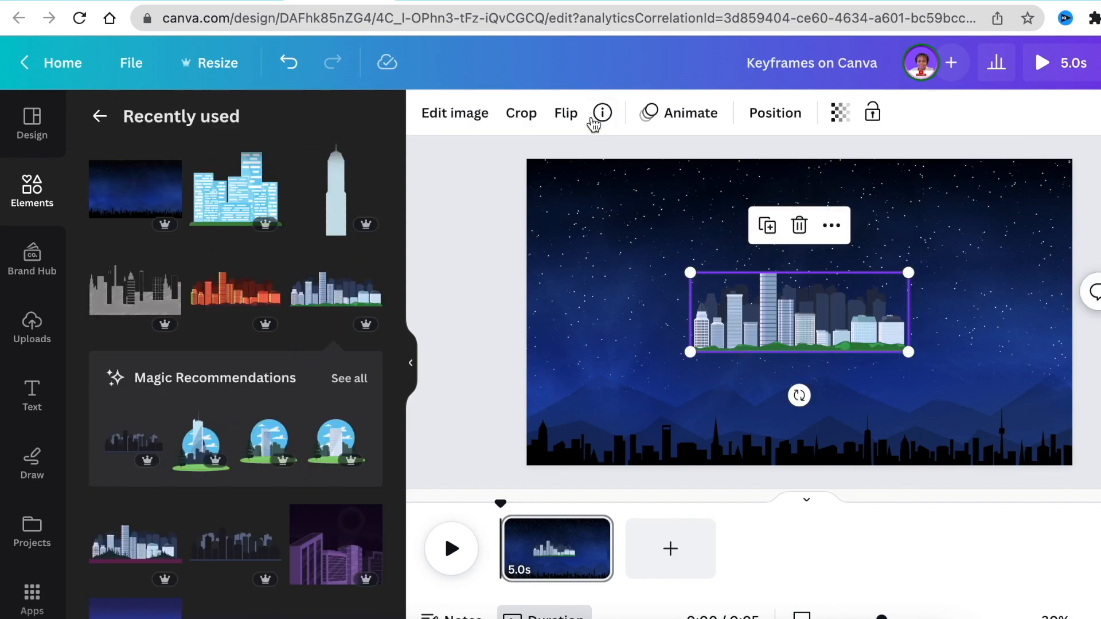
left_click(601, 113)
left_click(582, 143)
left_click_drag(691, 353, 542, 497)
left_click_drag(726, 395, 816, 445)
left_click_drag(998, 322, 1015, 310)
left_click(497, 333)
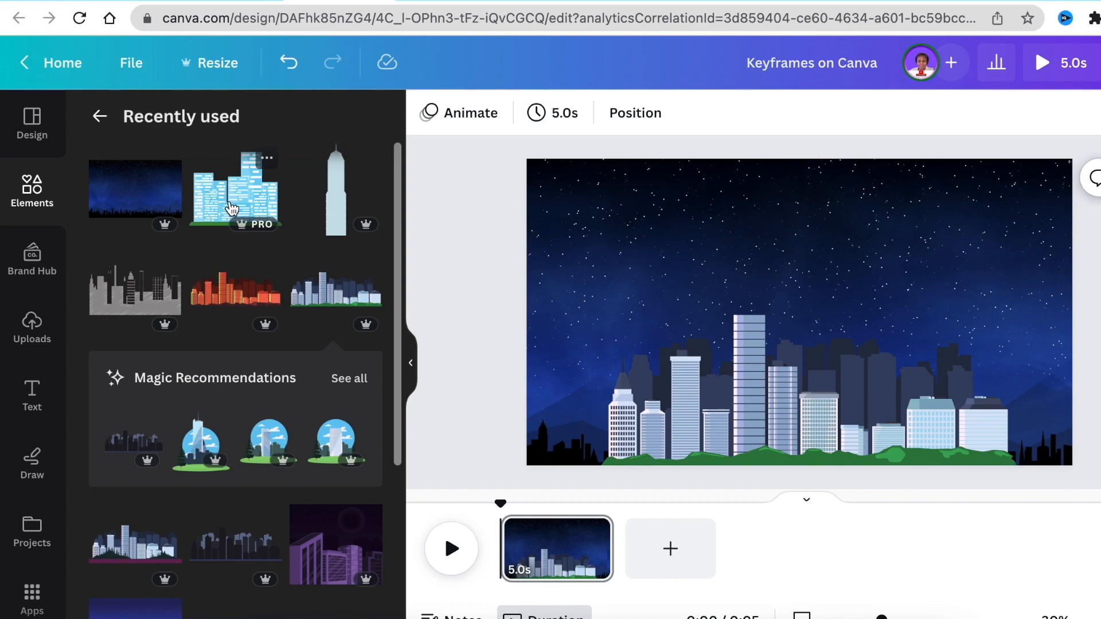
- Add the light-blue office buildings graphic and place it at both ends of the skyline, partly past the page edge
left_click(231, 208)
left_click_drag(810, 299, 1085, 419)
key("Right")
key("Right")
key("Right")
key("Right")
key("Left")
key("Left")
key("Left")
key("Left")
left_click(476, 326)
- Search the elements library for "plane"
left_click(31, 195)
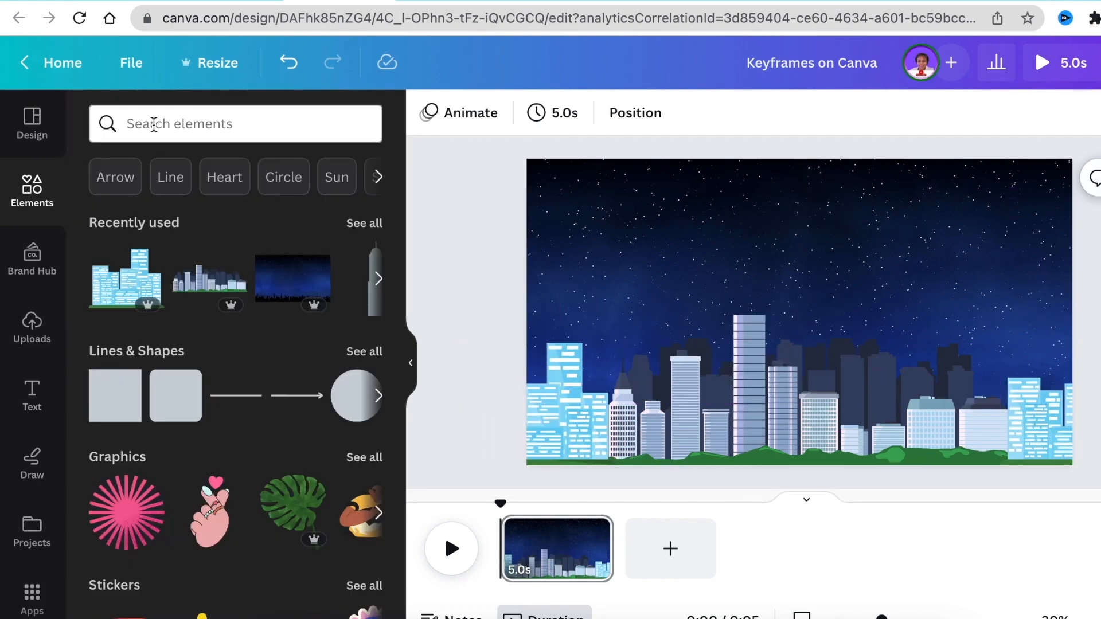
left_click(154, 123)
type("pl")
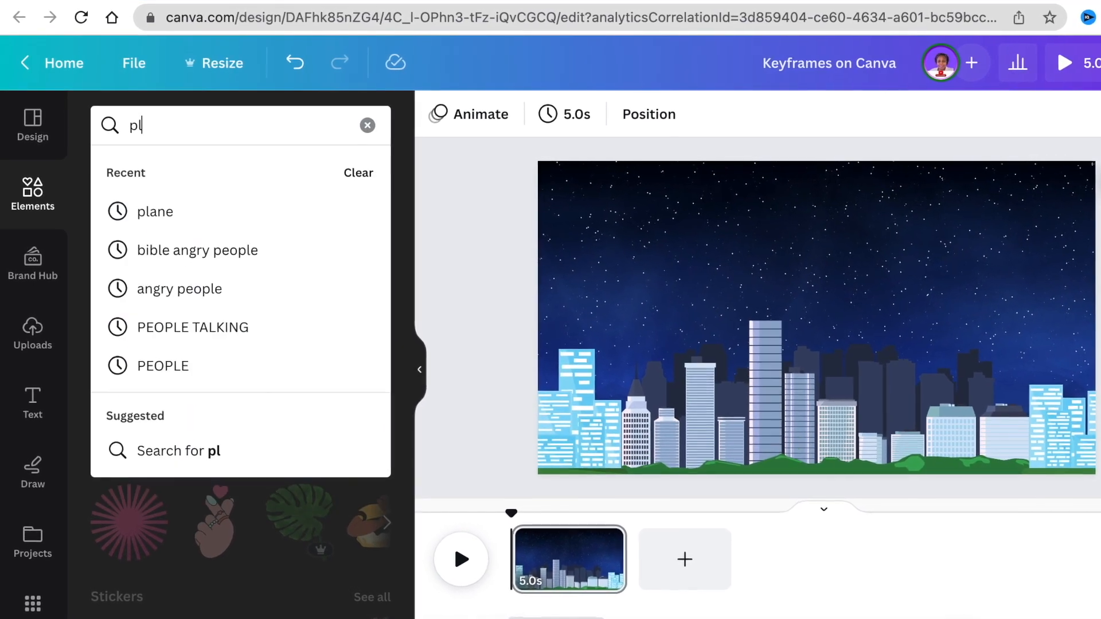
type("a")
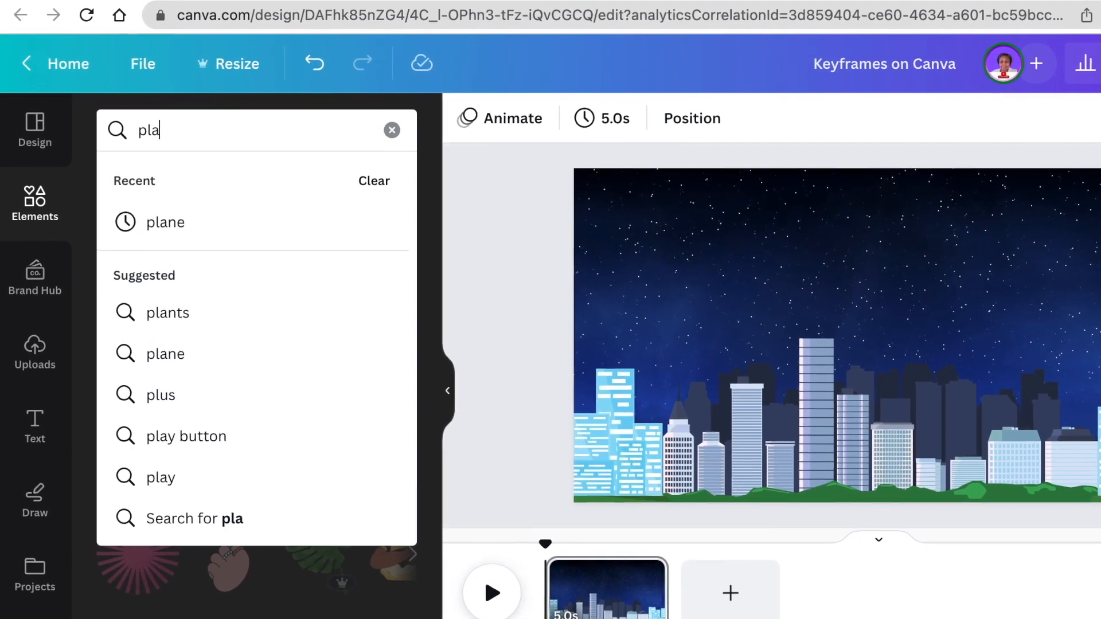
type("ne")
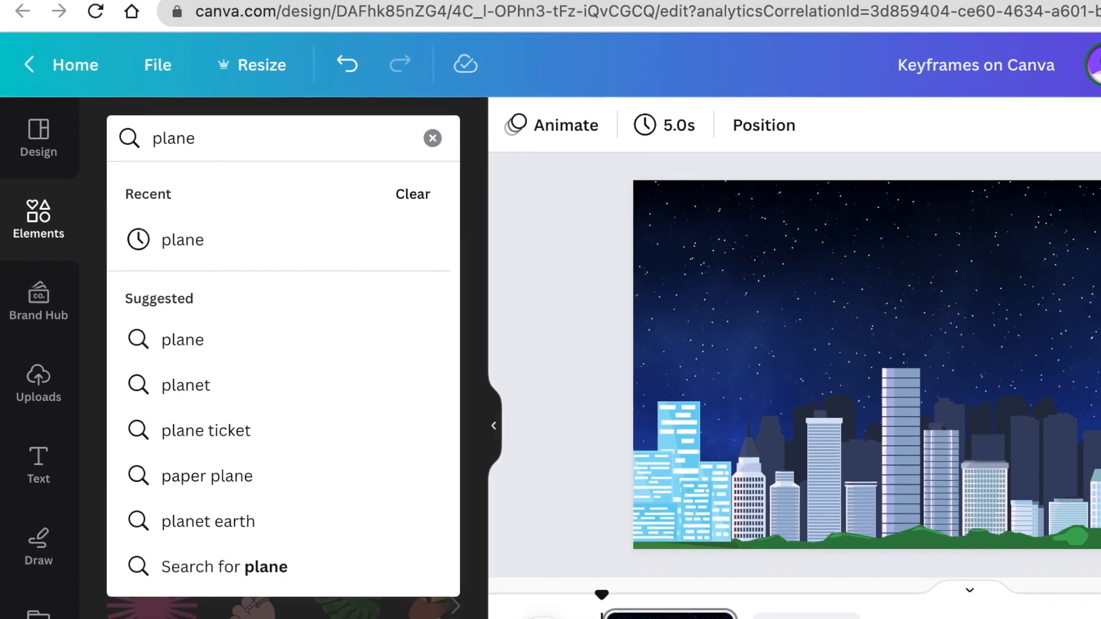
left_click(257, 242)
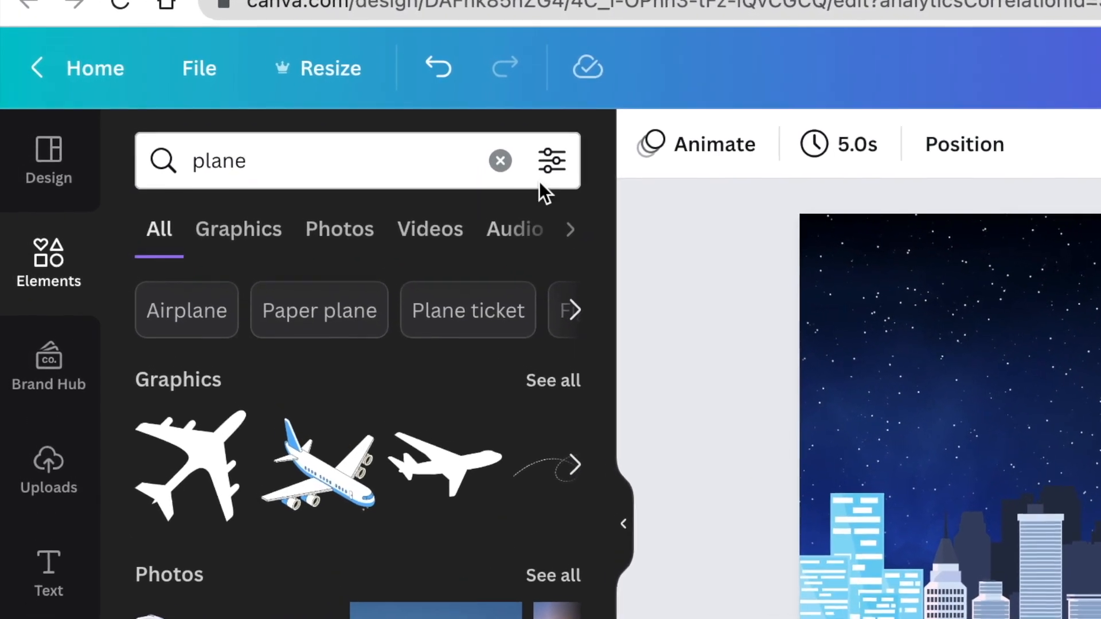
- Filter the plane results to animated elements only
left_click(550, 162)
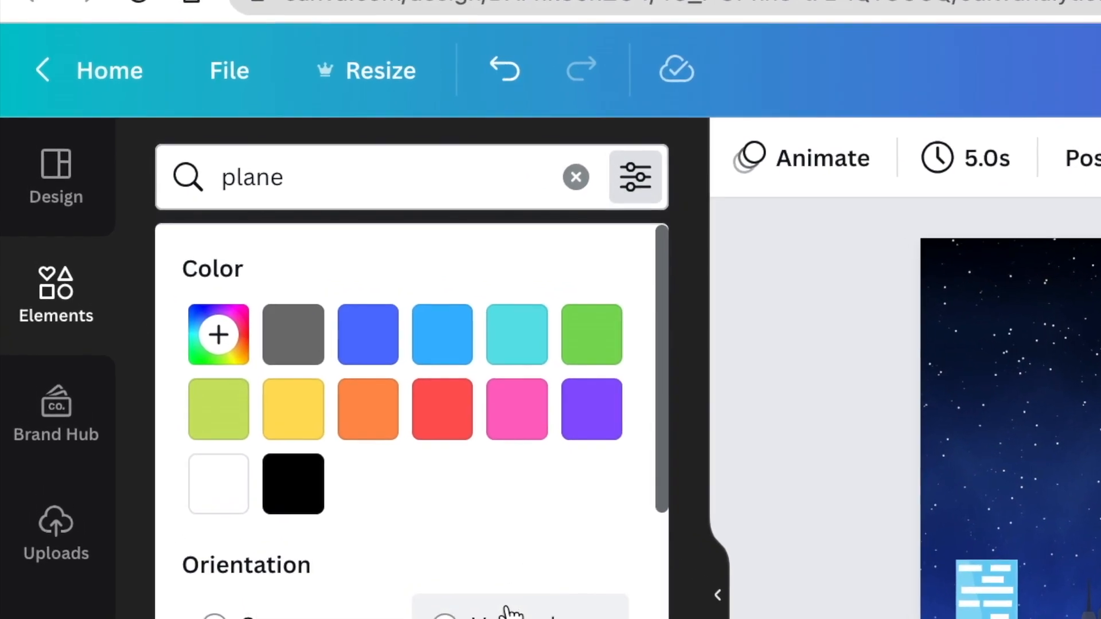
scroll(507, 613, "down", 5)
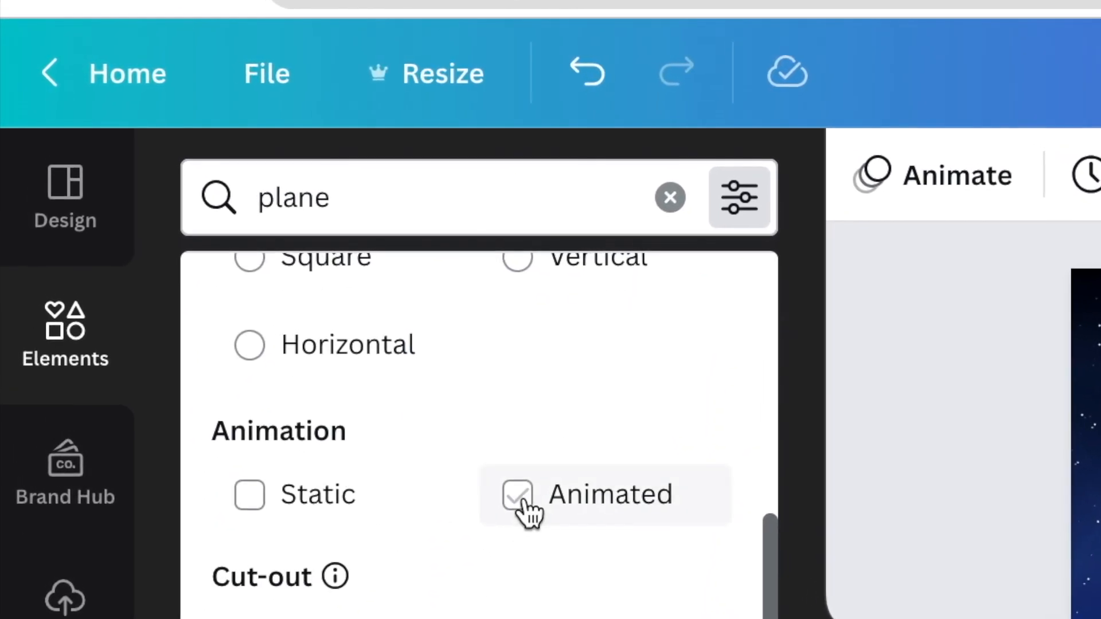
left_click(521, 500)
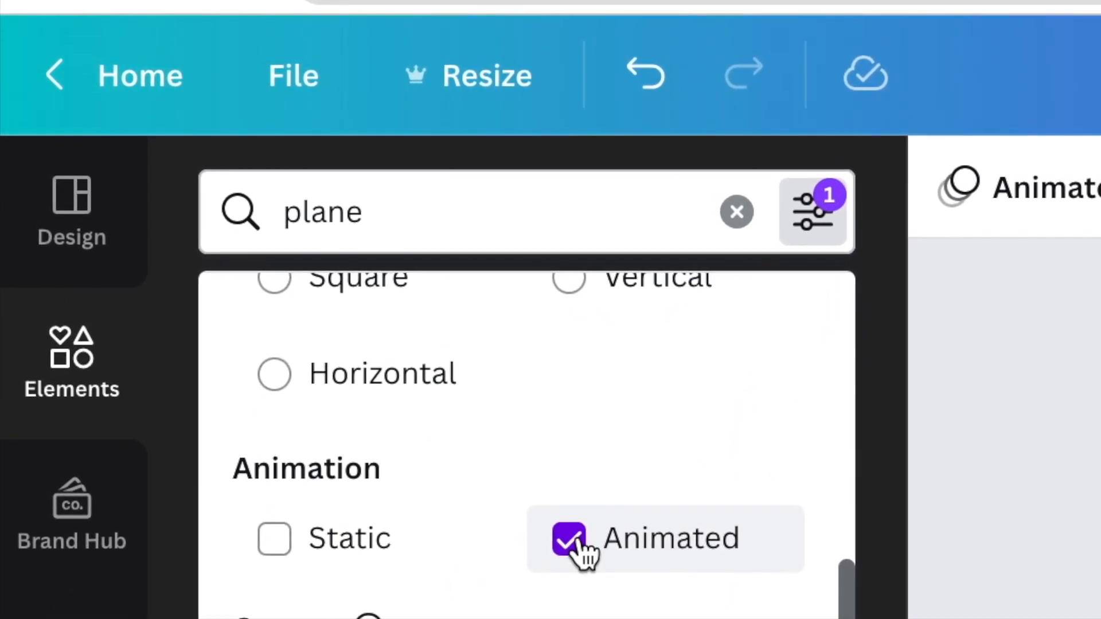
left_click(1057, 499)
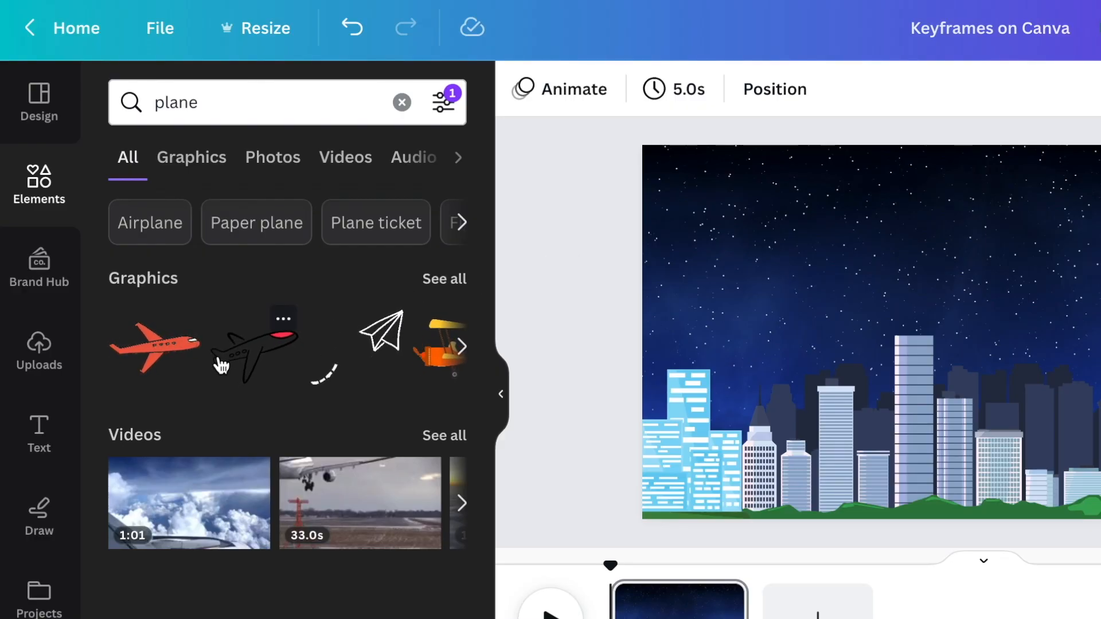
- Add the red animated plane, flip it horizontally and place it in the sky above the buildings
left_click(154, 347)
left_click(587, 88)
left_click(679, 148)
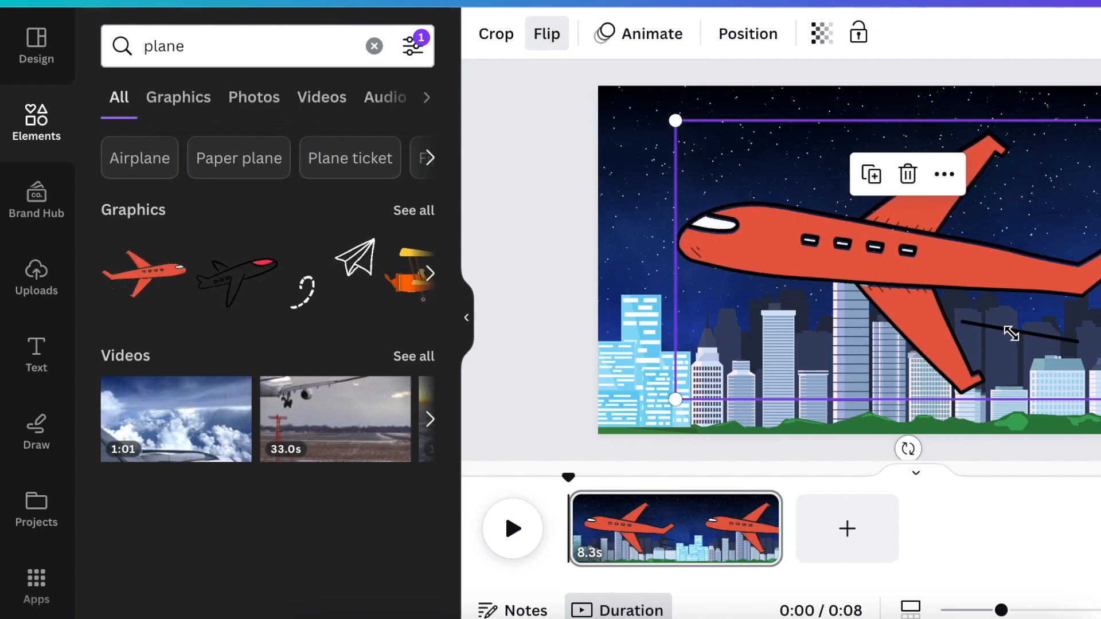
left_click_drag(1011, 333, 854, 236)
- Search the elements for "banner" and browse all the matching graphics
left_click(149, 43)
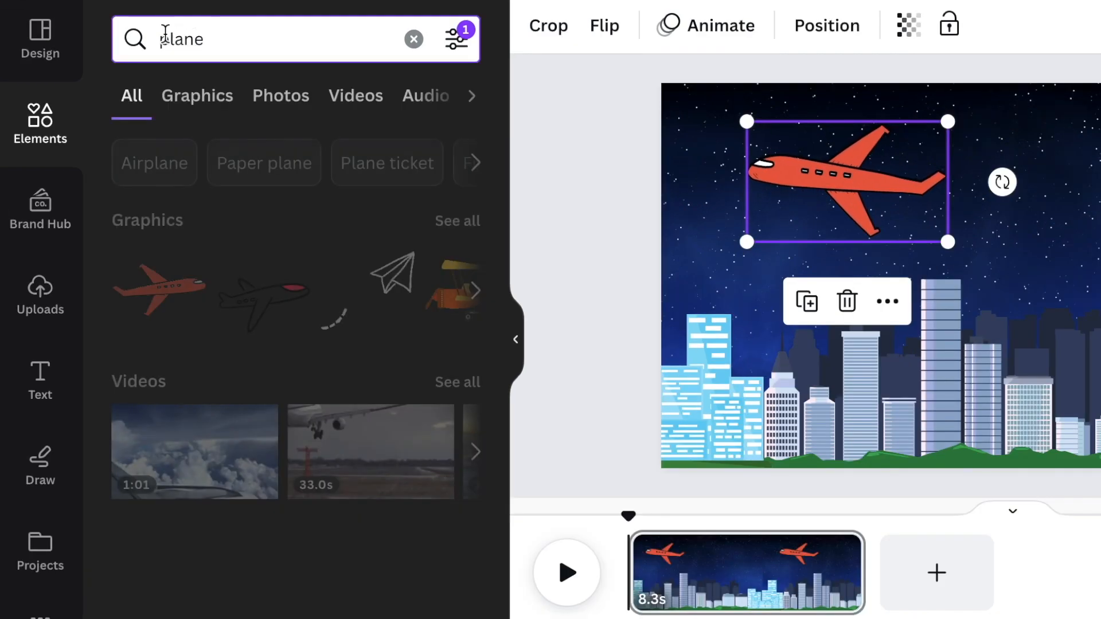
left_click_drag(165, 33, 149, 35)
type("banner")
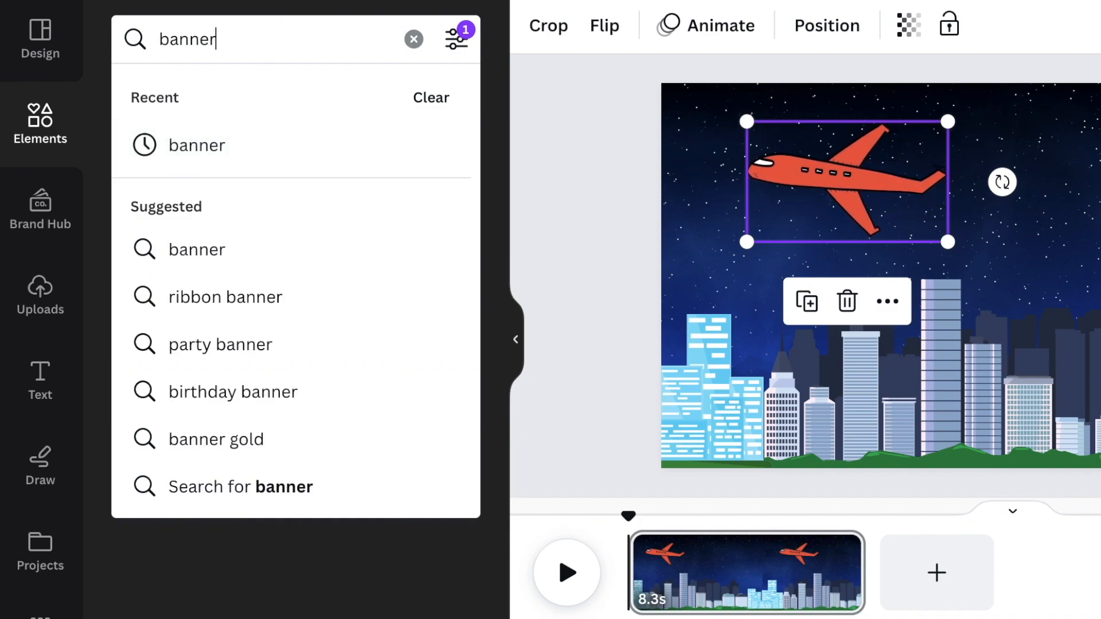
key("Return")
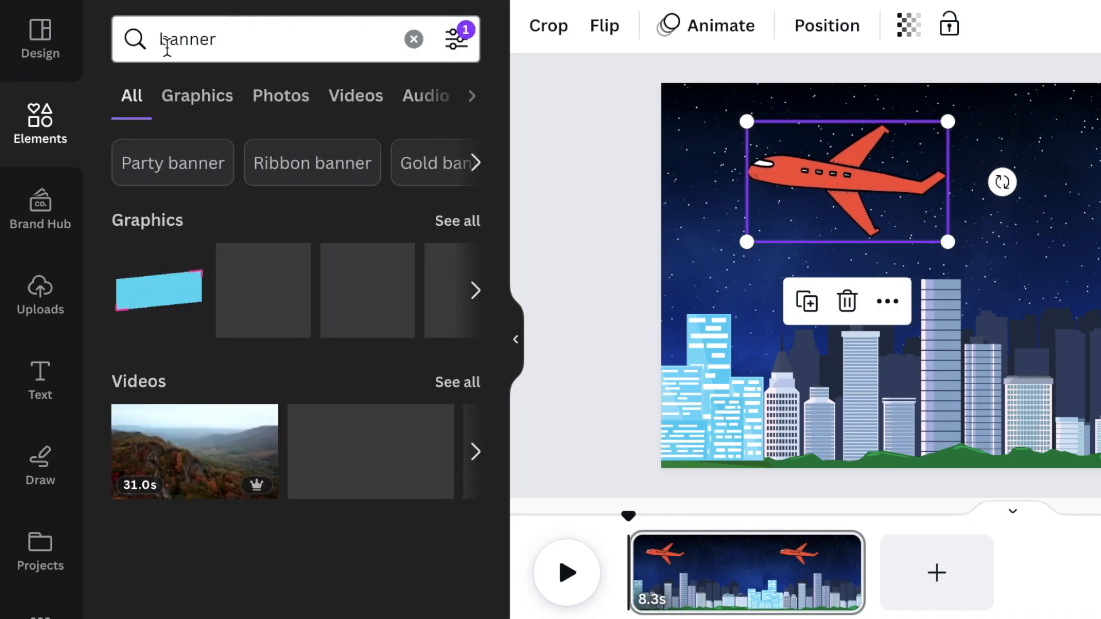
left_click(456, 221)
scroll(418, 324, "down", 5)
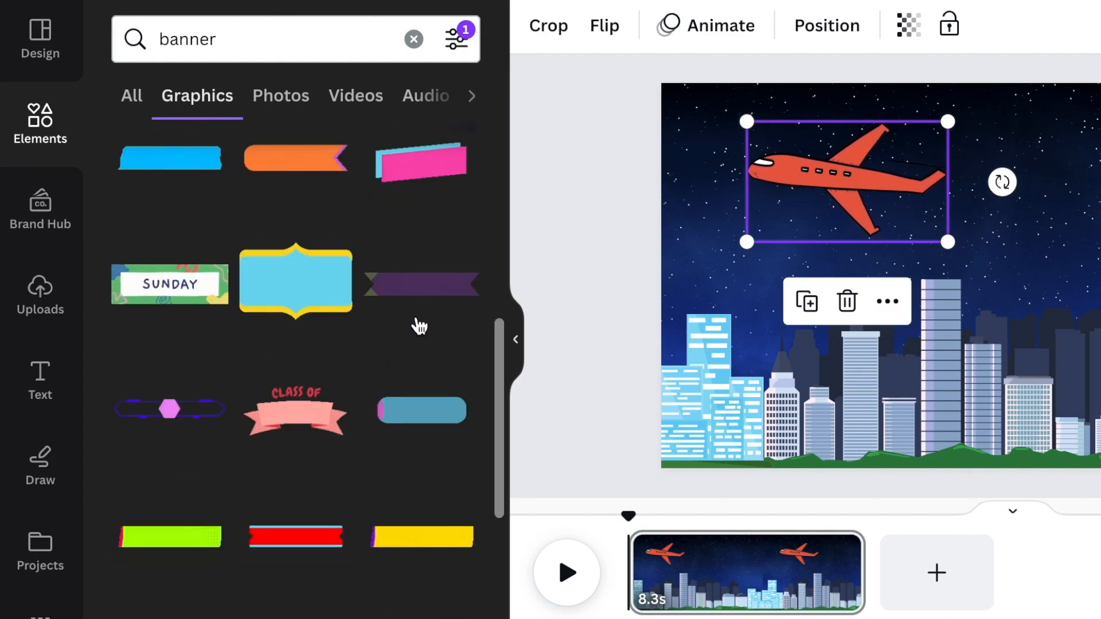
scroll(419, 325, "down", 15)
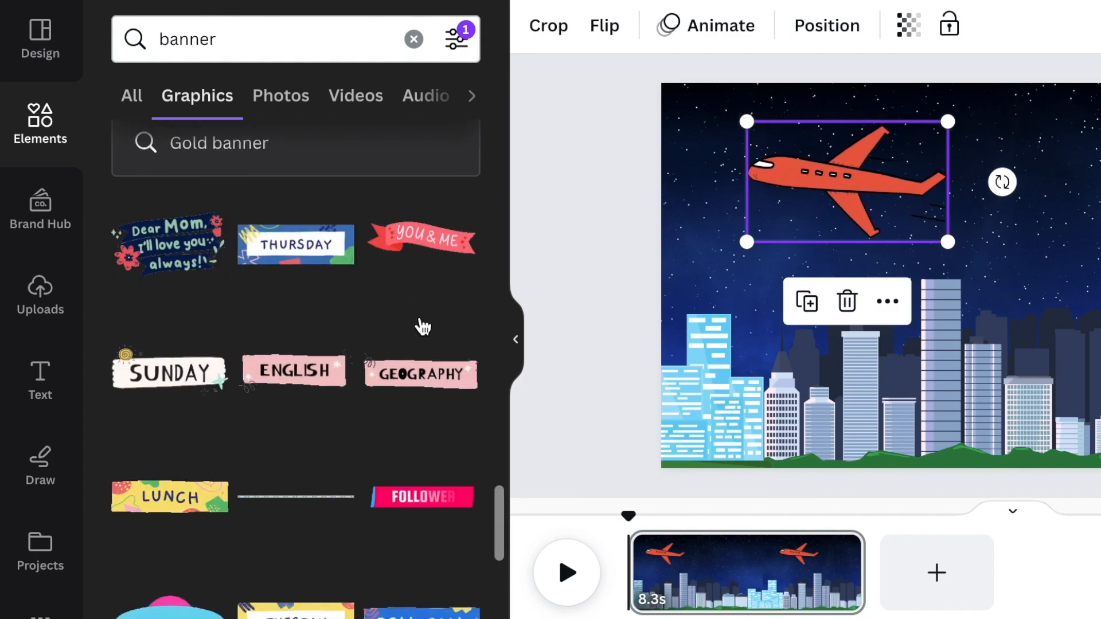
- Add the pink YOU & ME ribbon banner and position it just behind the plane's tail
left_click(422, 241)
left_click_drag(848, 433, 1004, 265)
left_click_drag(1073, 208, 1039, 186)
- Clear the animated filter and search the graphics for "string"
left_click(456, 39)
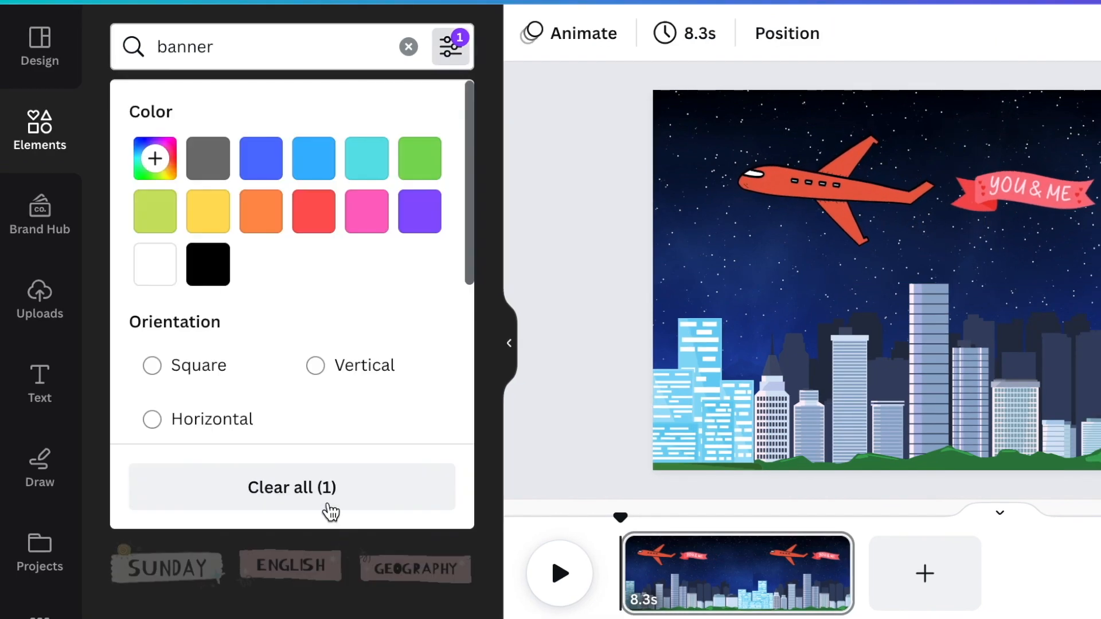
left_click(326, 501)
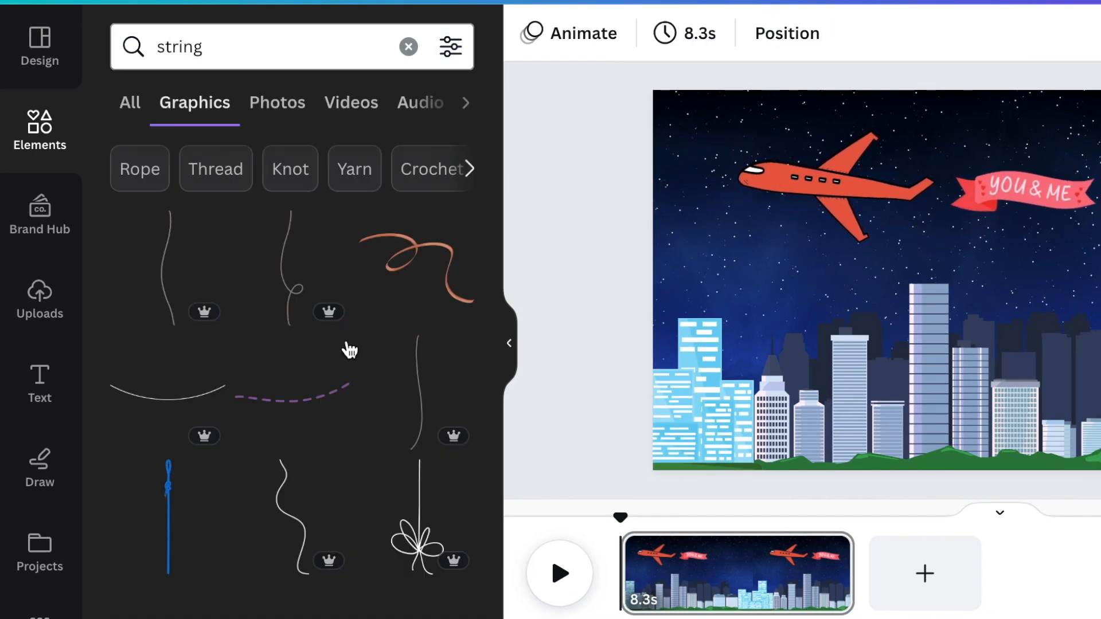
scroll(344, 349, "down", 5)
- Try out and delete the string of lights, and place a thin white string between the plane's tail and the banner
left_click(170, 338)
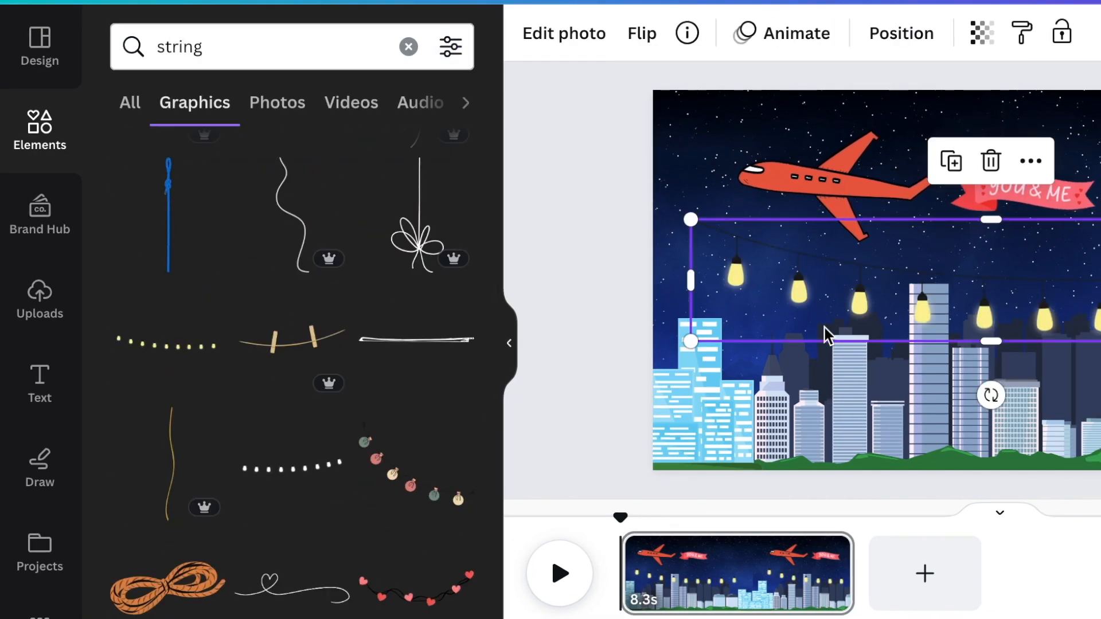
key("Delete")
scroll(344, 410, "down", 10)
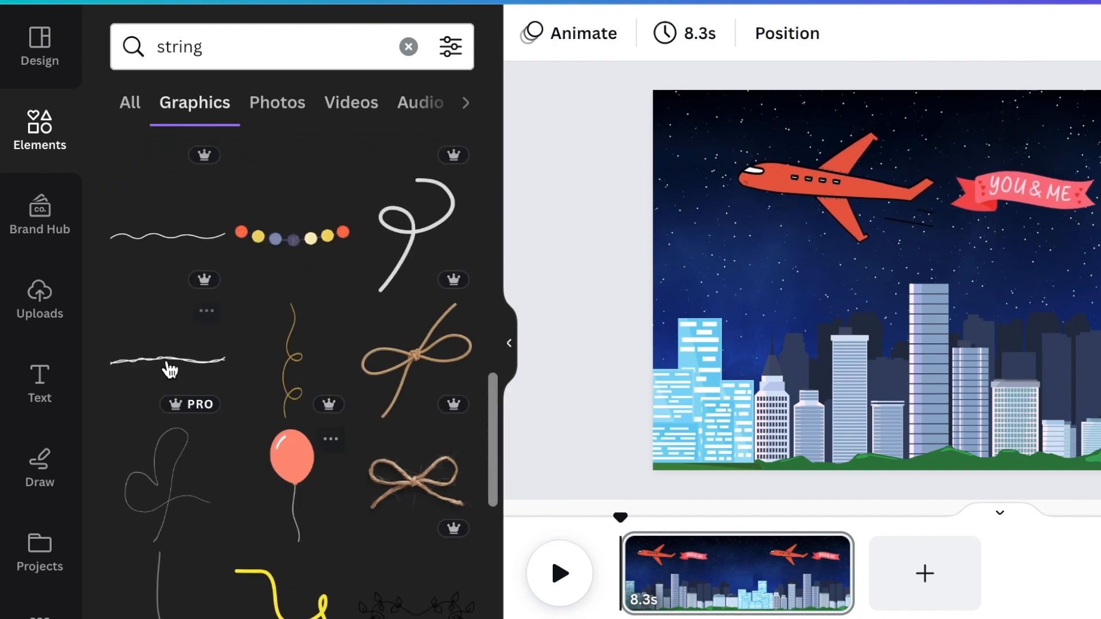
left_click(167, 363)
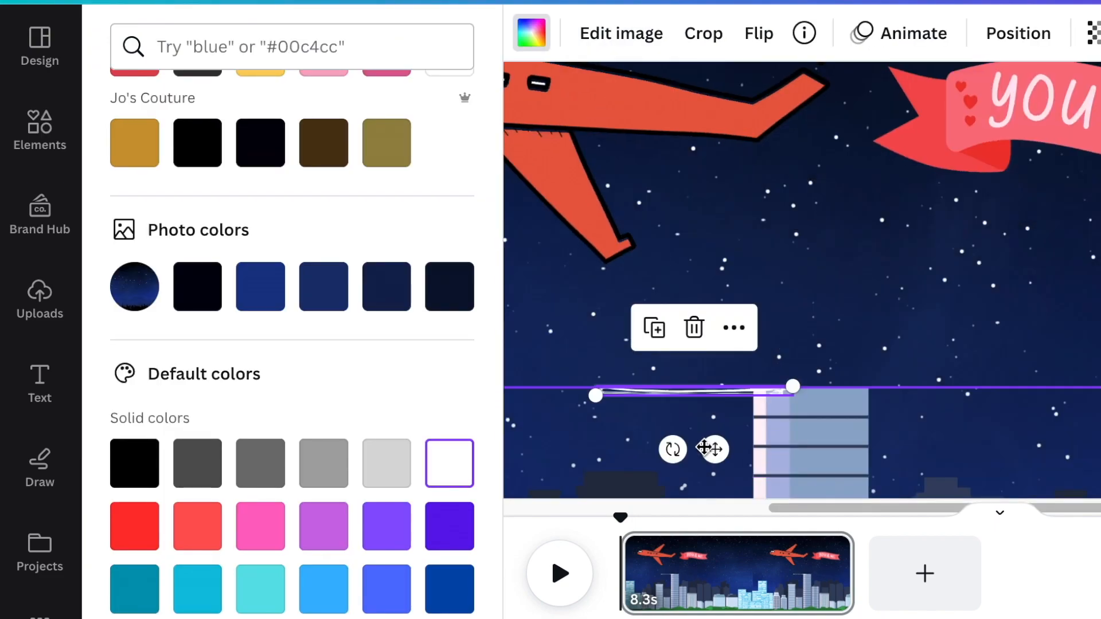
left_click(1018, 33)
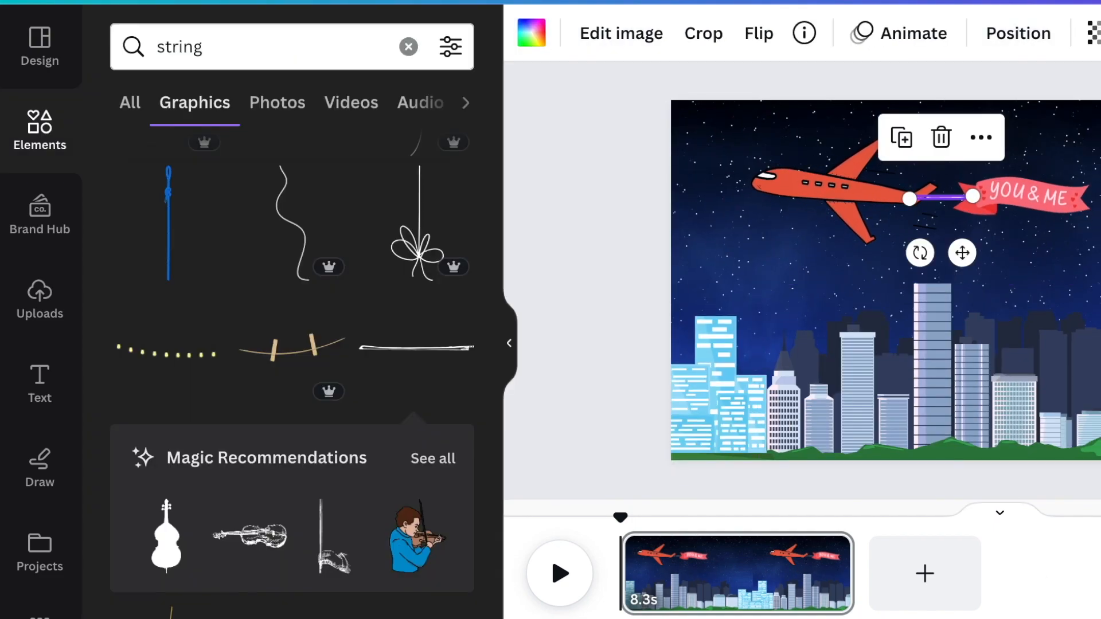
- Group the plane, string and banner into one object
left_click_drag(722, 124, 1078, 269)
left_click(864, 349)
left_click(956, 237)
left_click(1020, 338)
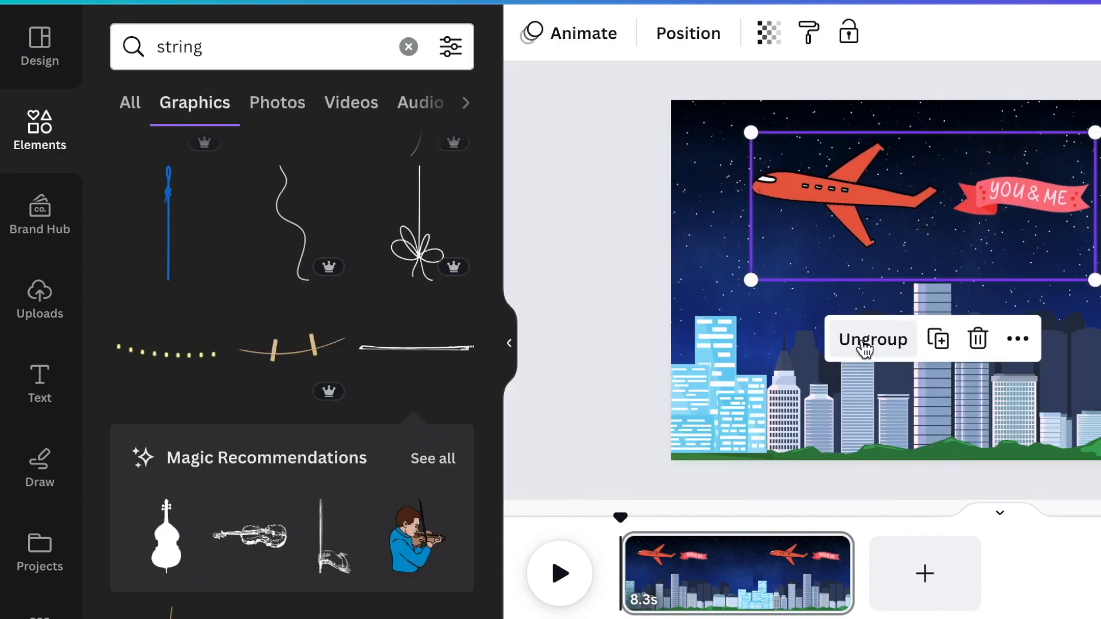
left_click(613, 258)
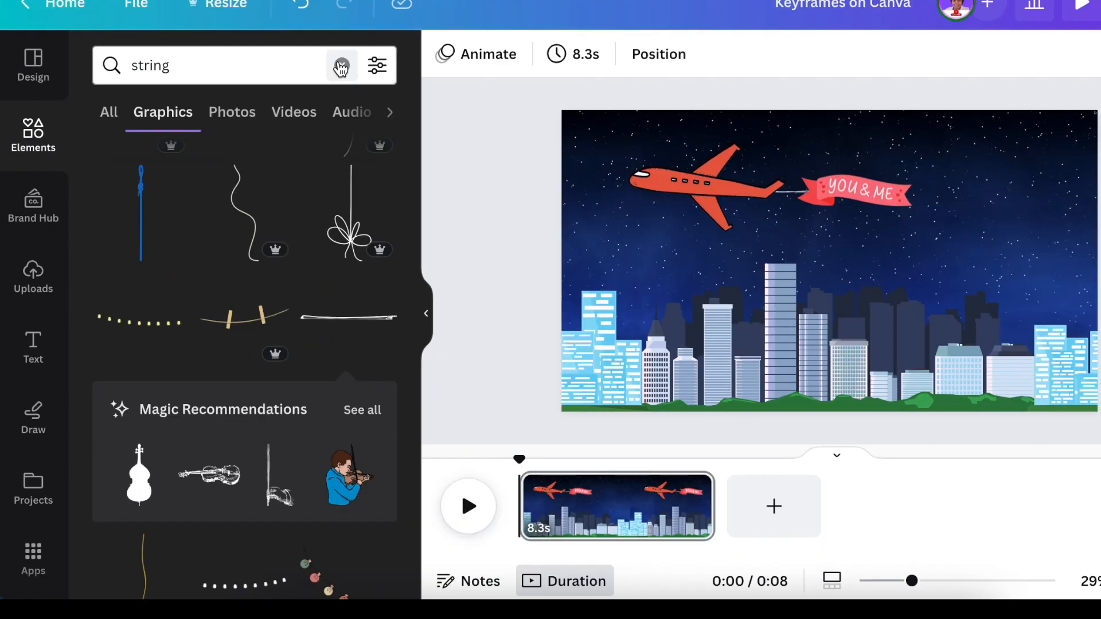
- Search the elements for "heart" and show all the matching graphics
left_click(341, 68)
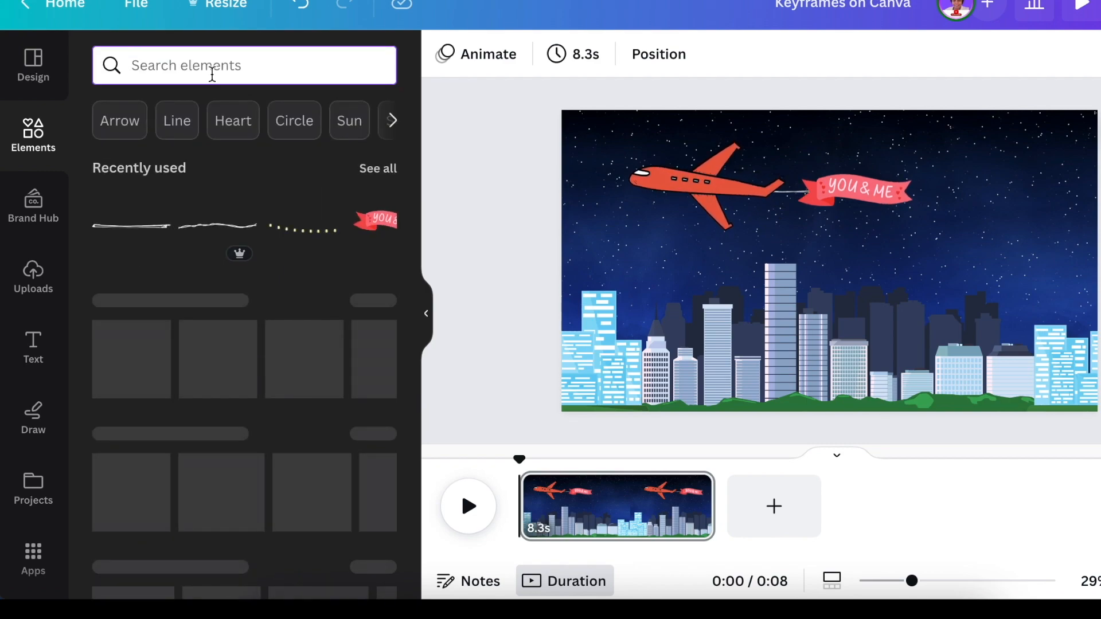
type("heart")
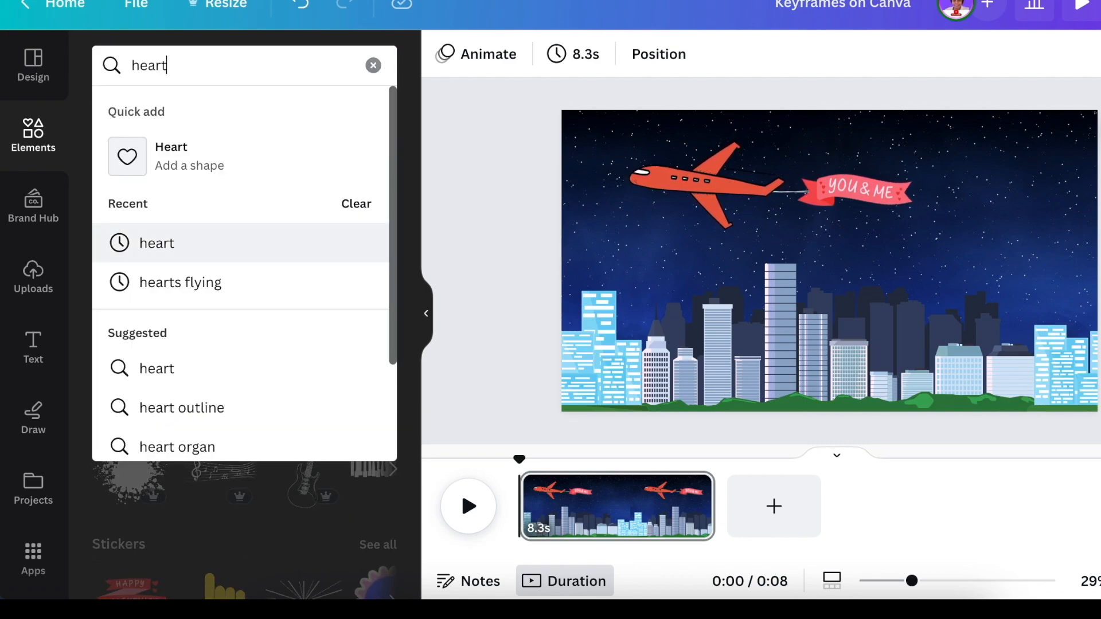
key("Return")
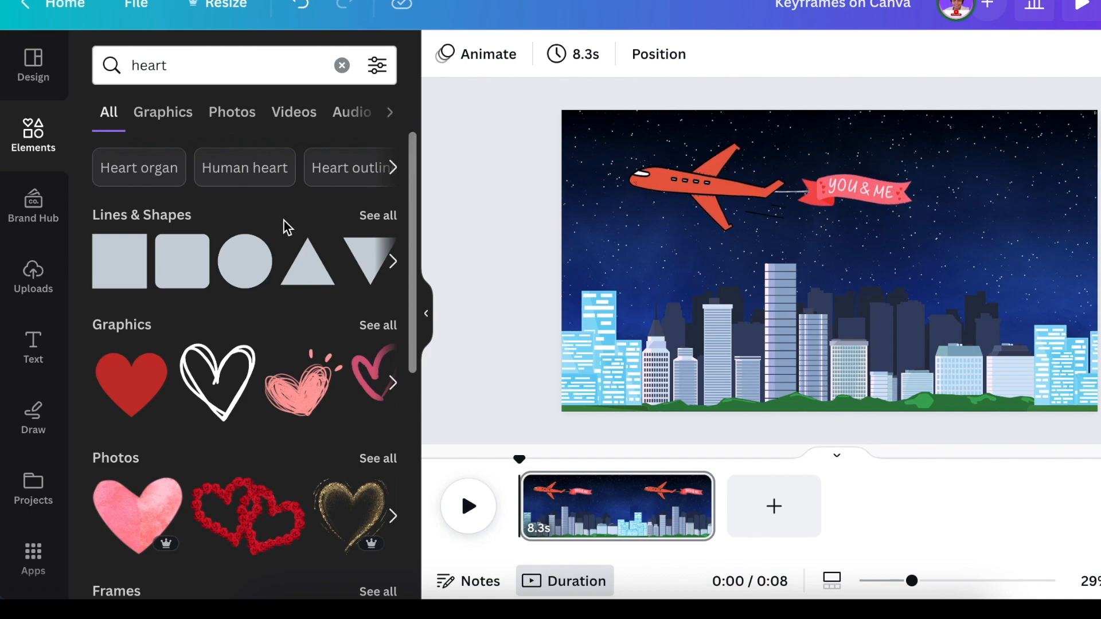
left_click(386, 324)
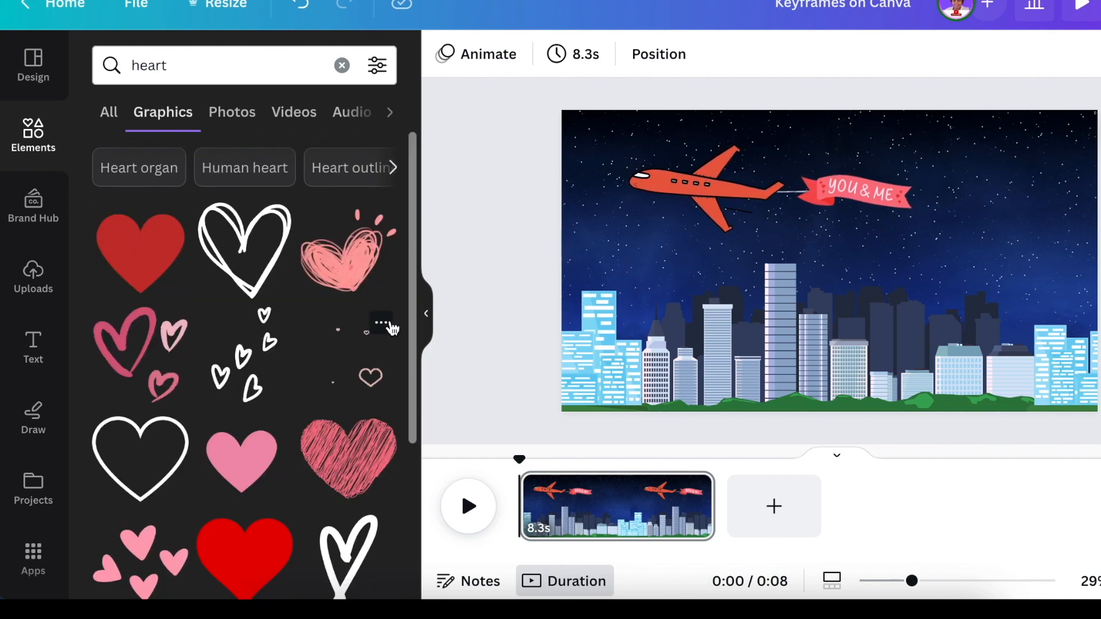
- Add the white outlined heart and place it in the sky behind the banner
left_click(152, 444)
left_click_drag(905, 245, 1017, 207)
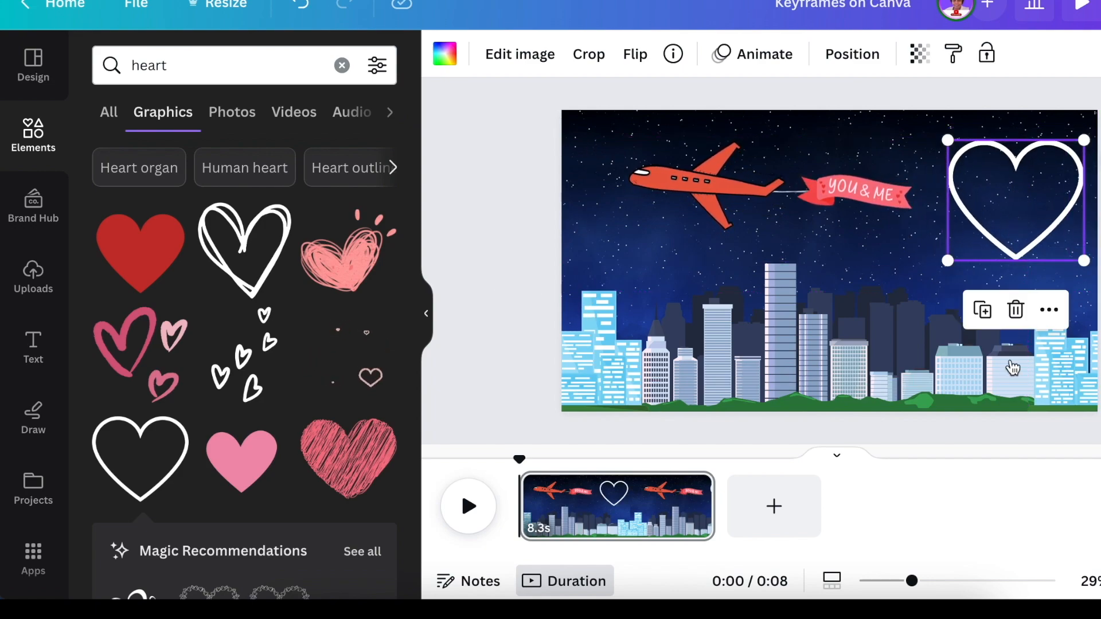
left_click(1099, 368)
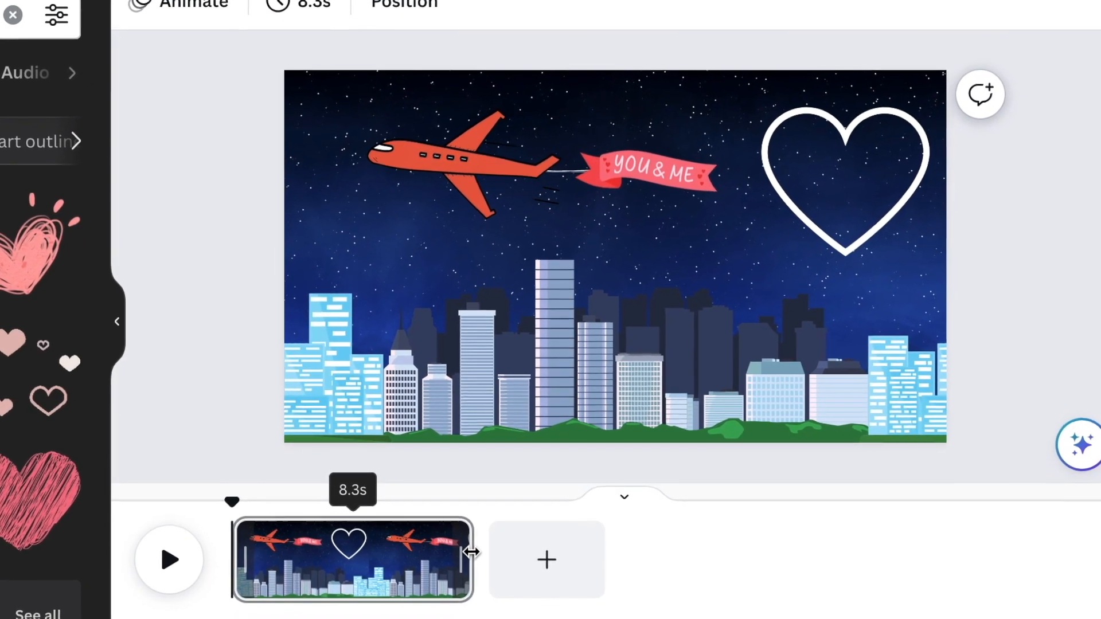
- Trim the page duration to 0.1 s and duplicate the page
left_click_drag(391, 546, 221, 537)
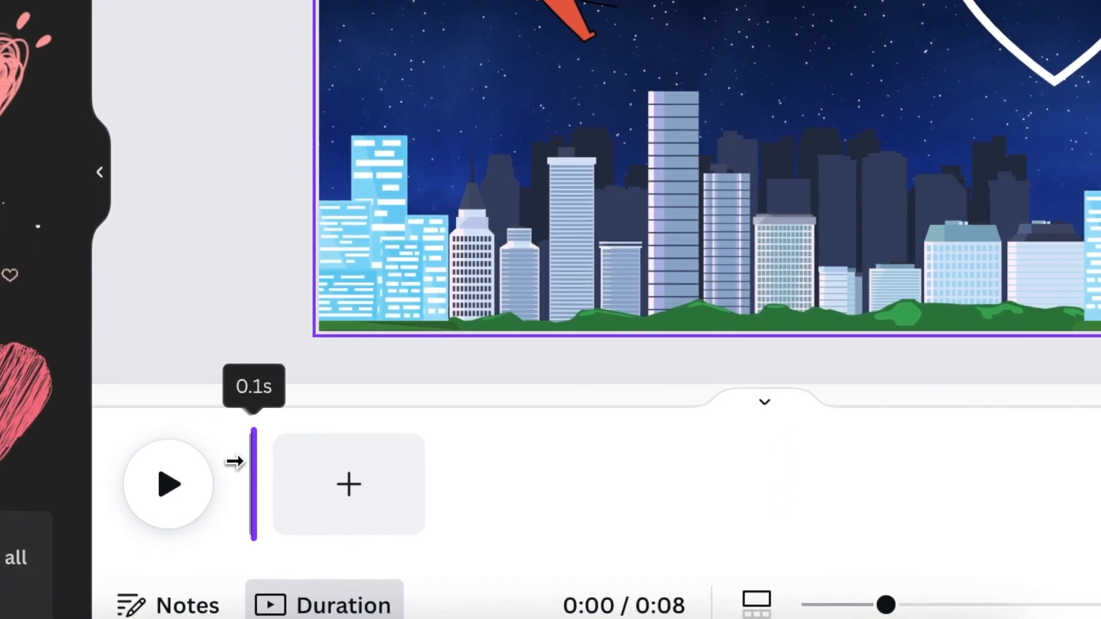
left_click_drag(237, 447, 237, 447)
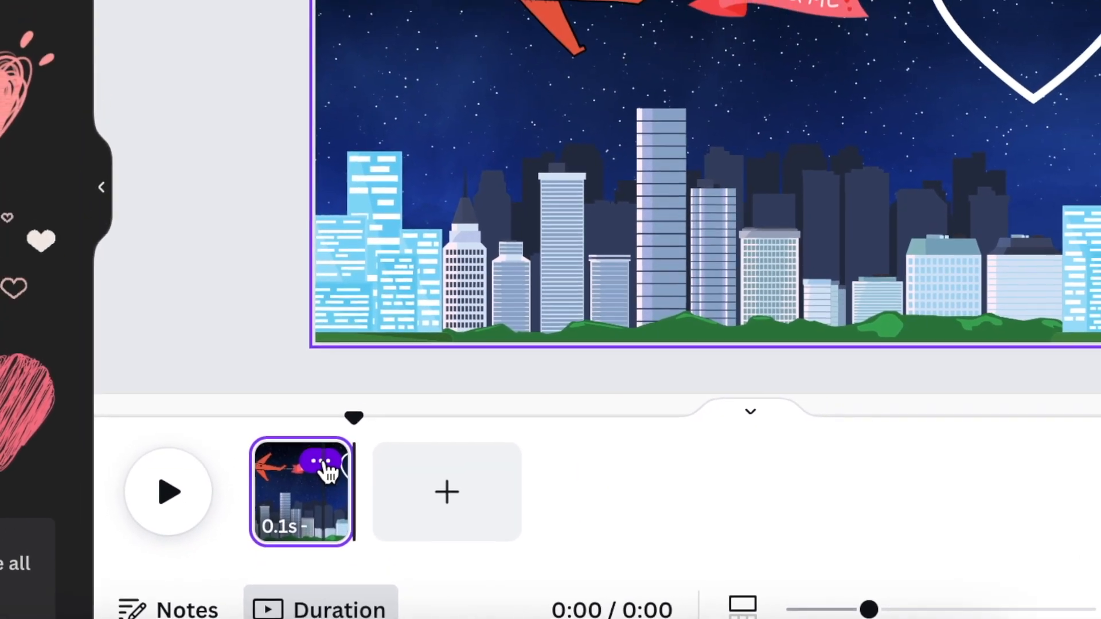
left_click(343, 413)
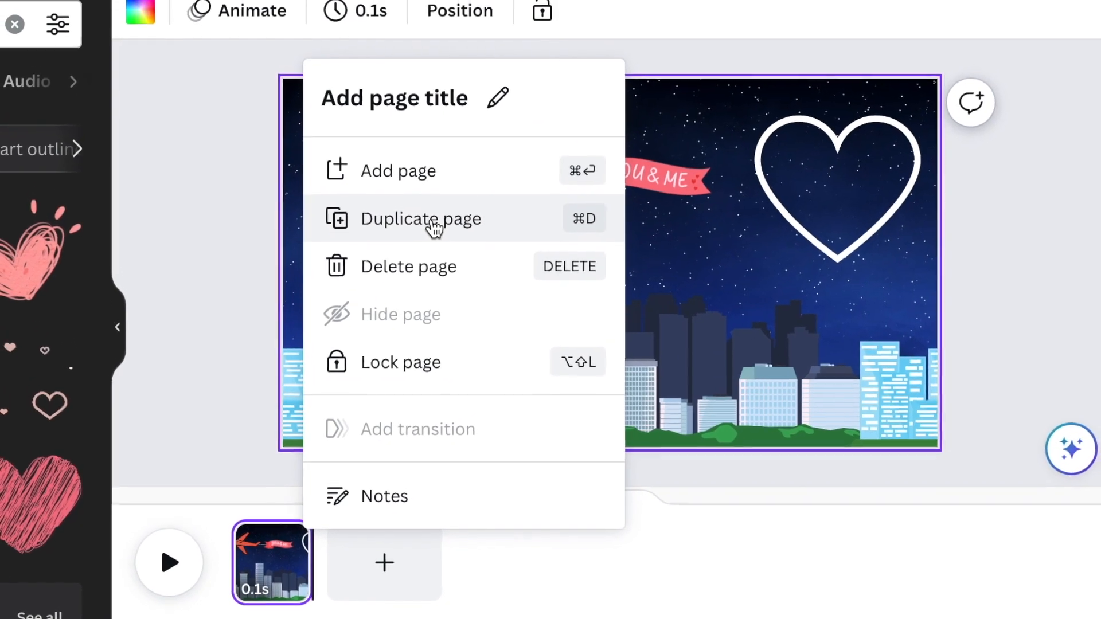
left_click(429, 232)
- Search the elements for "glow light" and show all the matching graphics
left_click(357, 41)
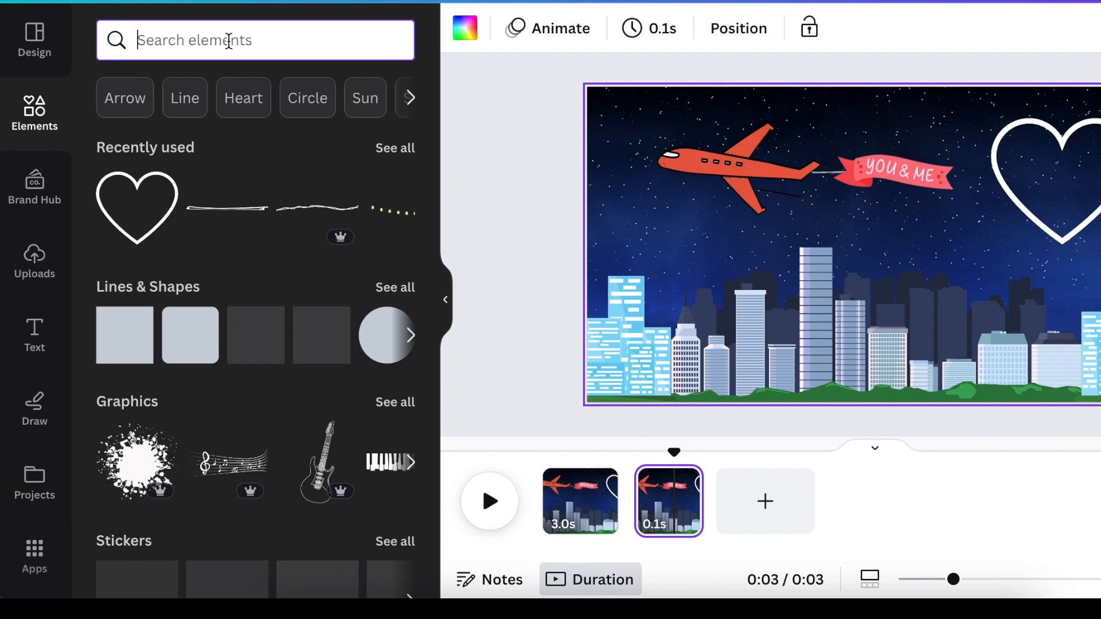
type("glow light")
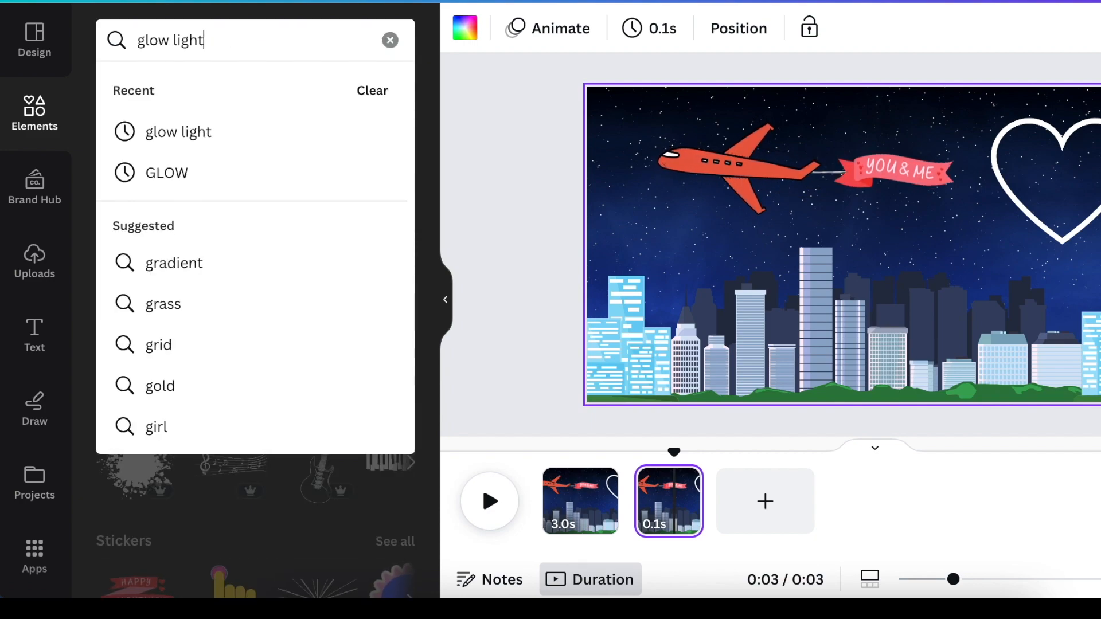
key("Return")
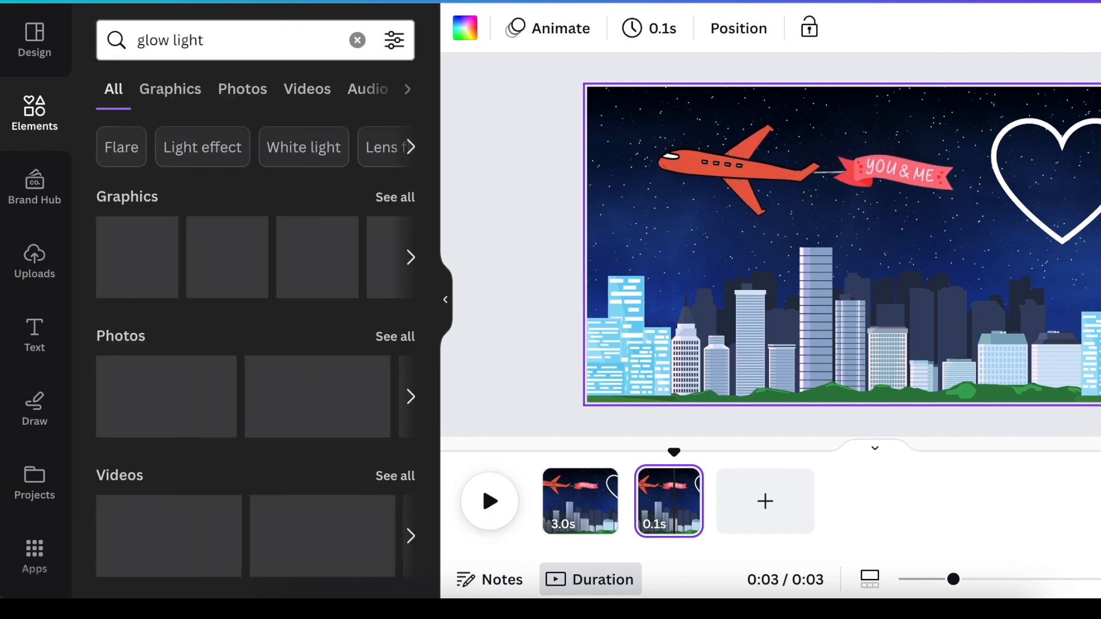
left_click(395, 205)
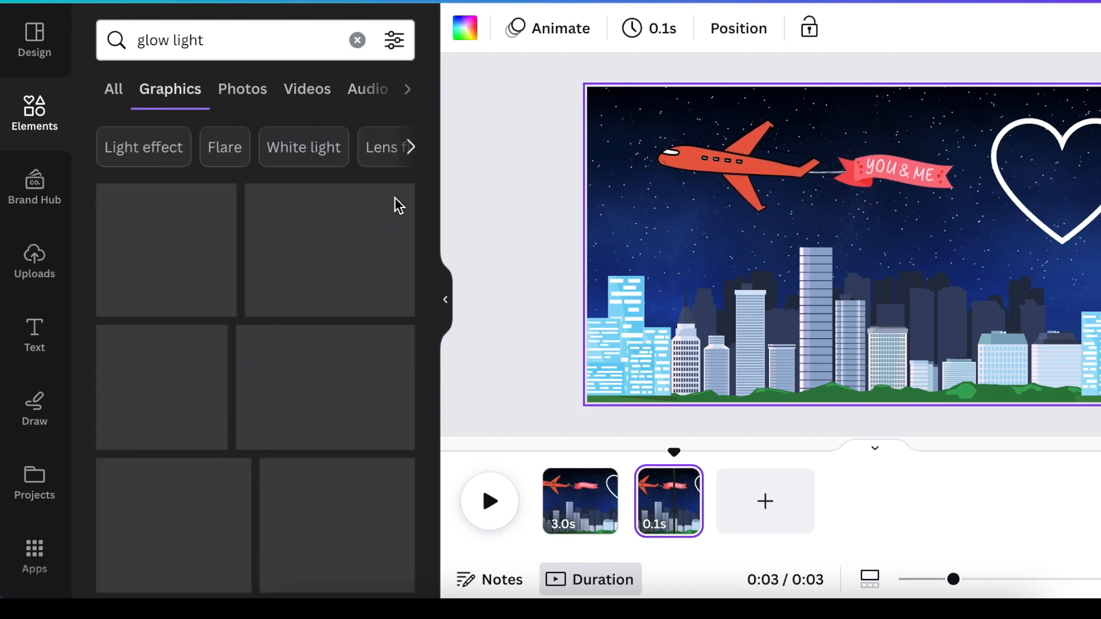
- Add the red glow light graphic to the second page and shrink it to about 216 × 216
scroll(356, 310, "down", 5)
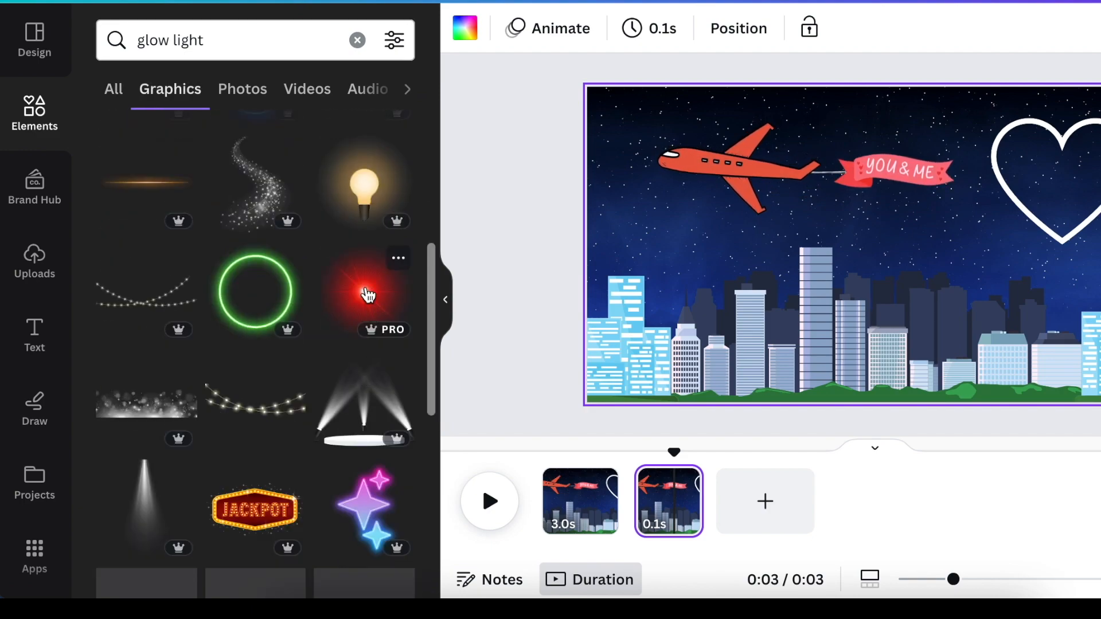
left_click(366, 304)
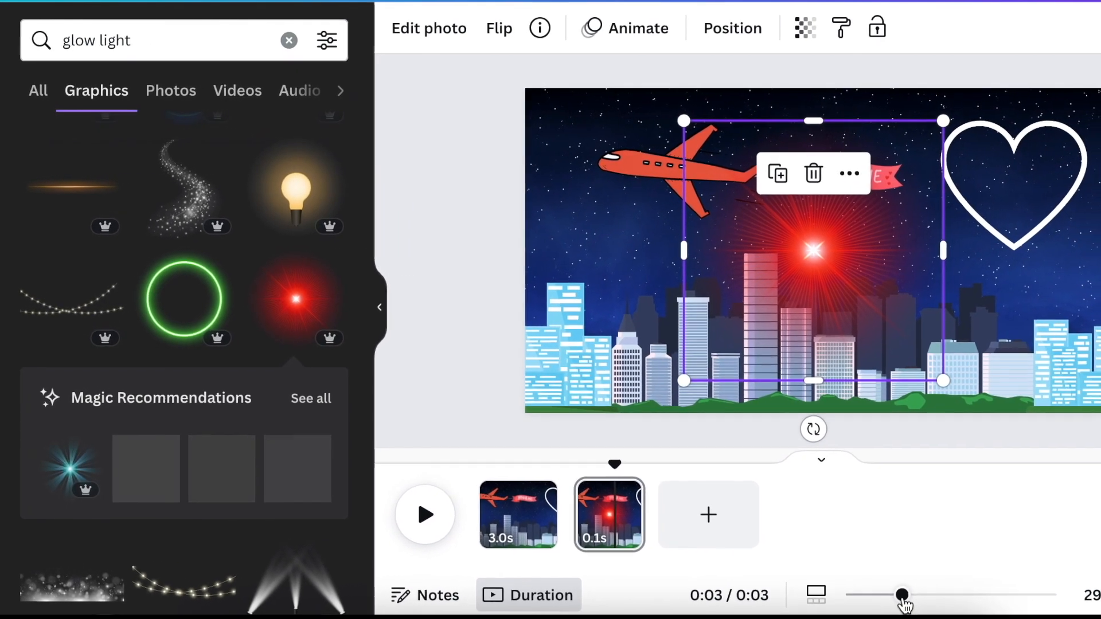
left_click_drag(922, 590, 904, 591)
left_click_drag(828, 614, 814, 614)
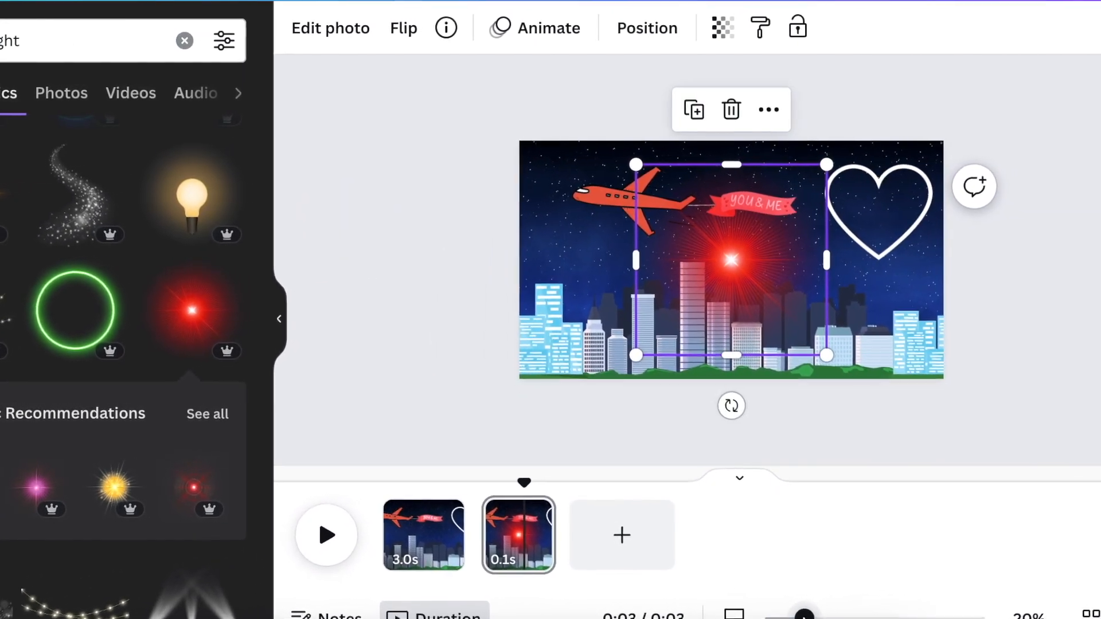
left_click_drag(567, 363, 678, 253)
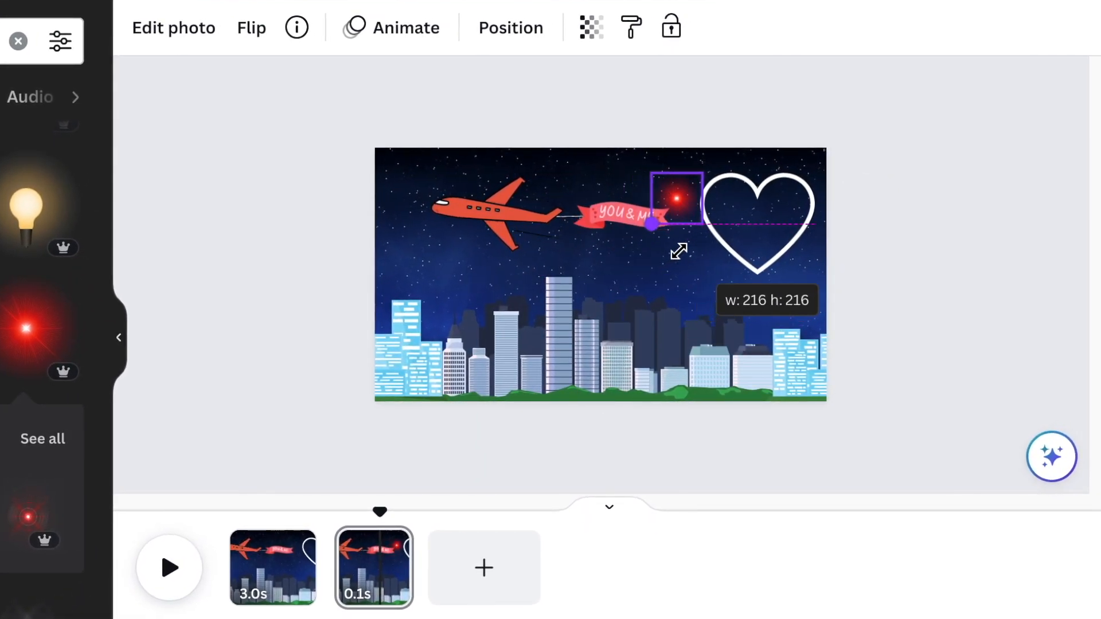
left_click_drag(678, 251, 679, 251)
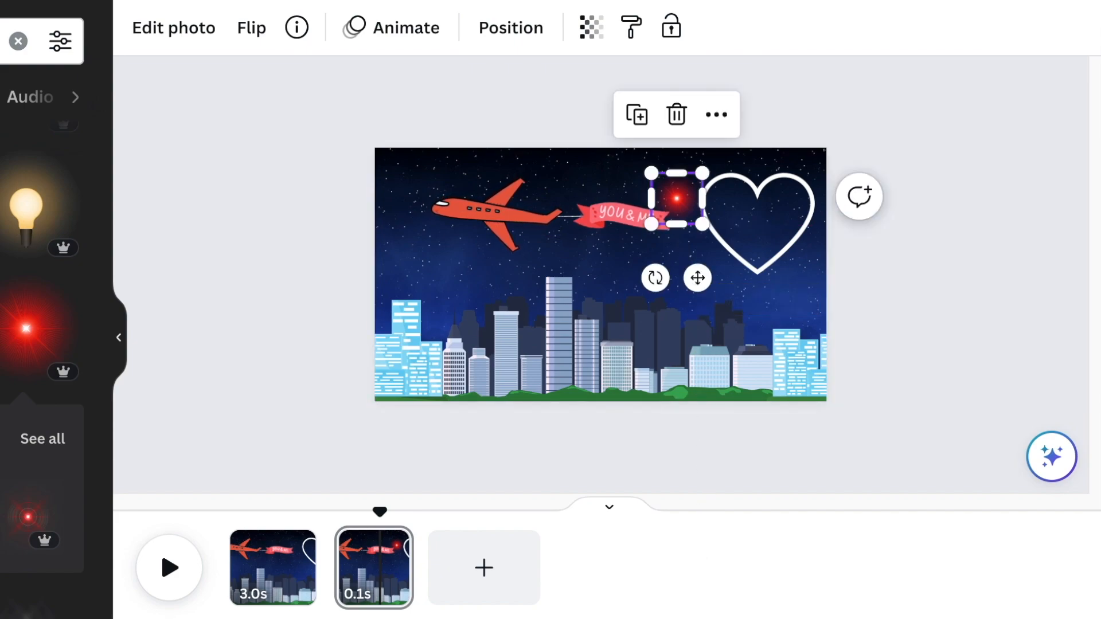
- Place the red glow on the notch at the heart's top centre and duplicate the page
left_click_drag(714, 618, 728, 618)
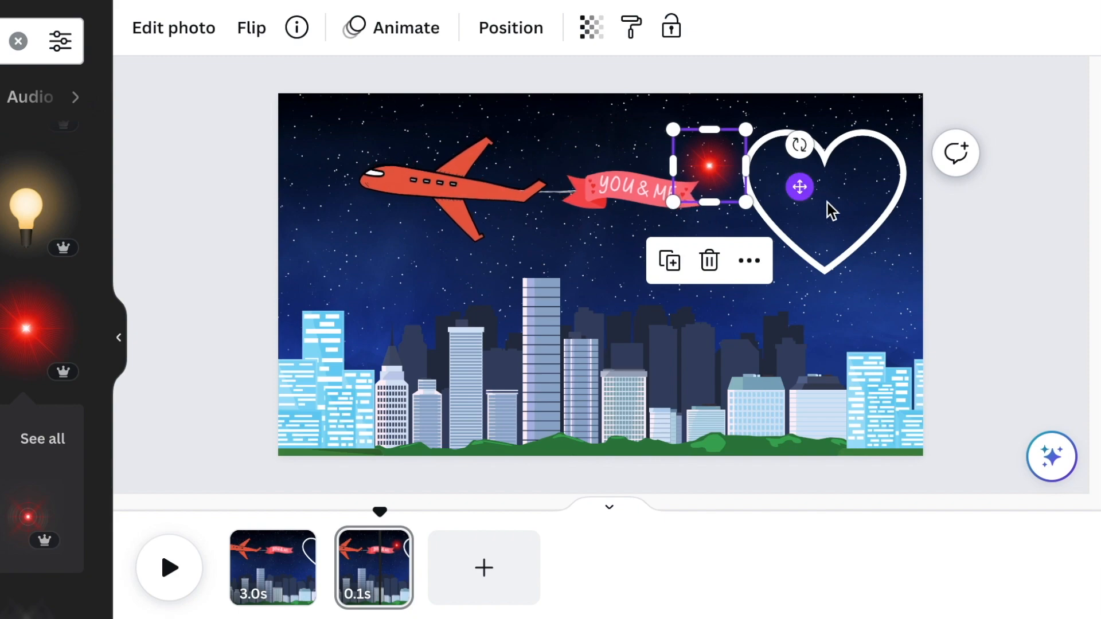
left_click_drag(869, 203, 916, 183)
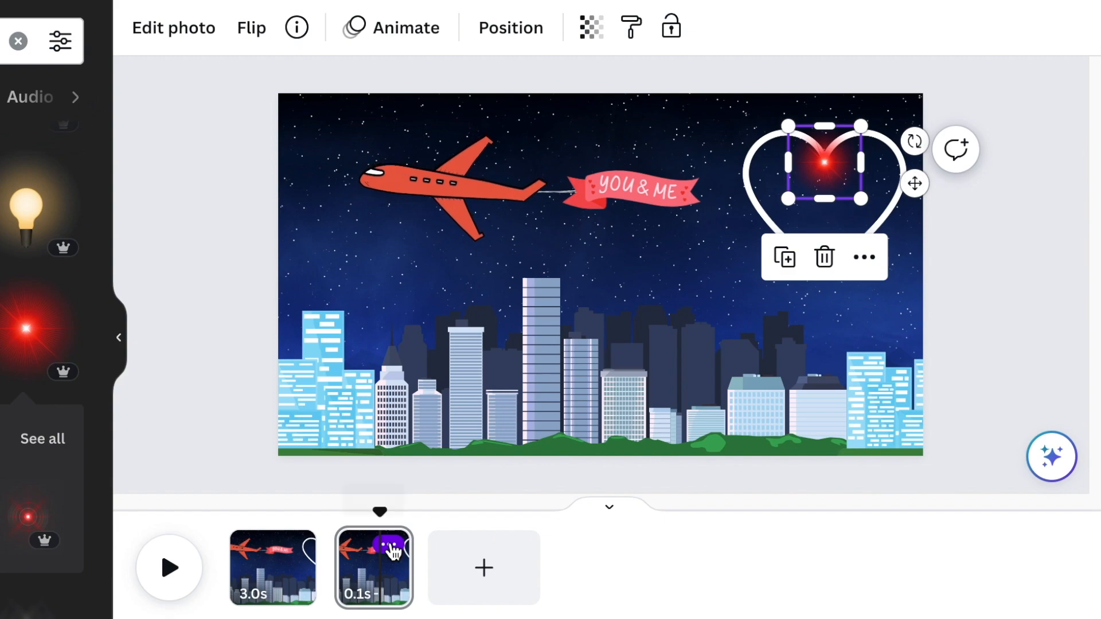
left_click(391, 546)
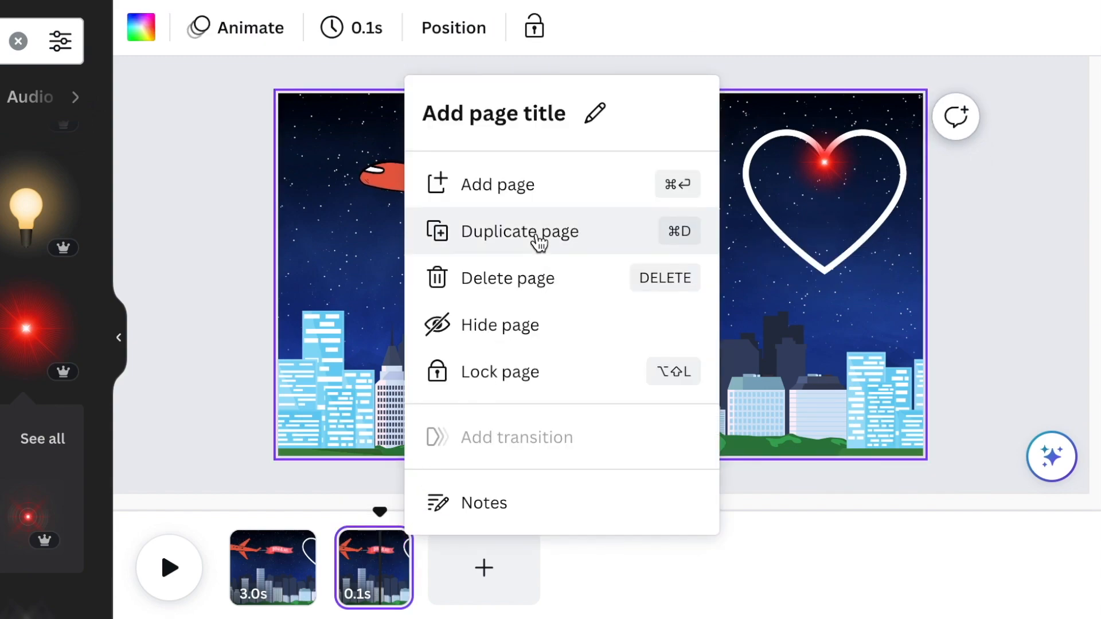
left_click(540, 240)
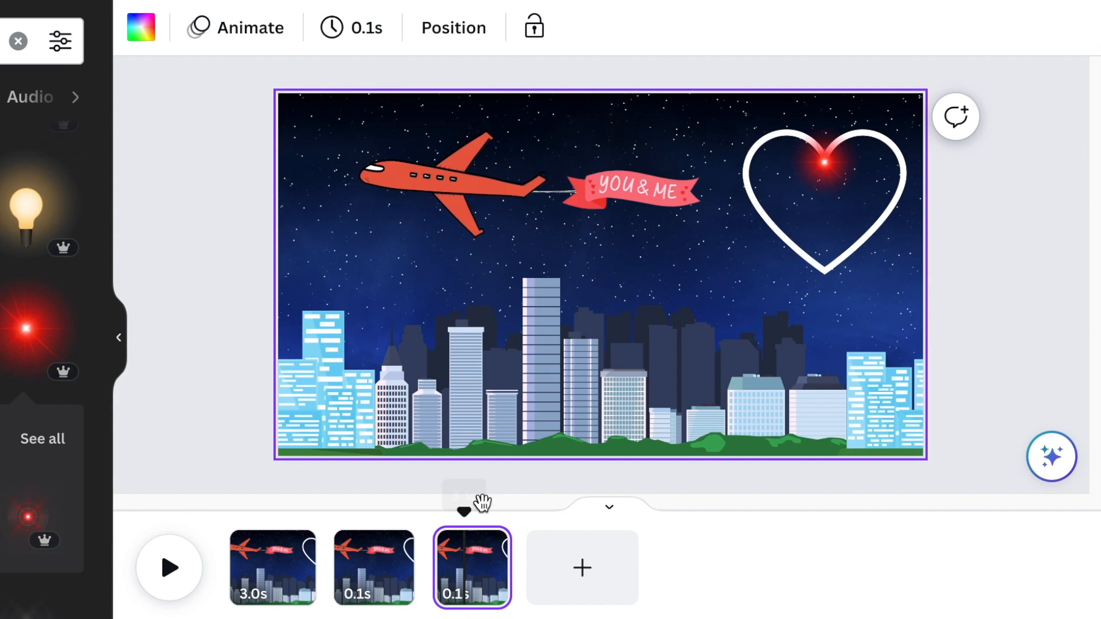
- Add a second copy of the glow just up the right lobe from the heart's notch, and duplicate the page
left_click(832, 175)
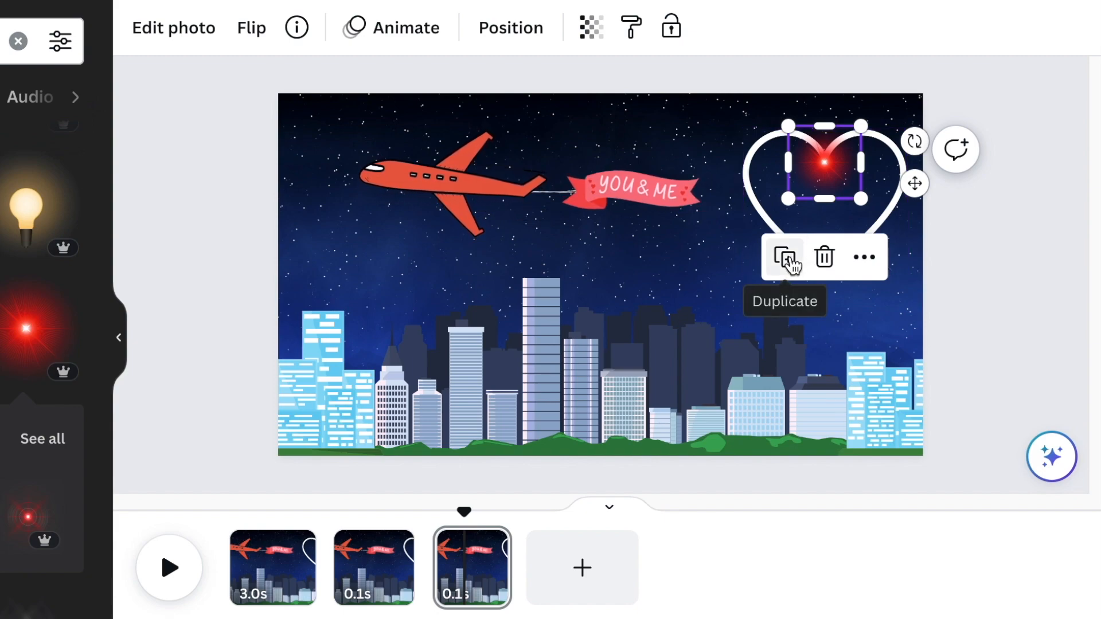
left_click(790, 259)
left_click_drag(924, 188, 934, 166)
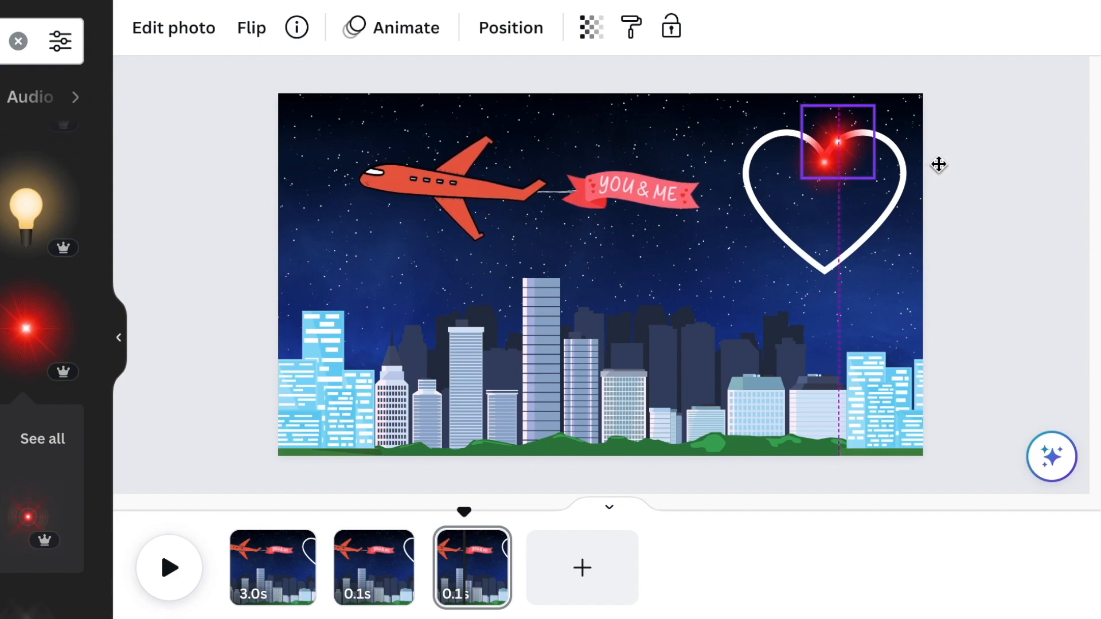
left_click_drag(939, 164, 937, 165)
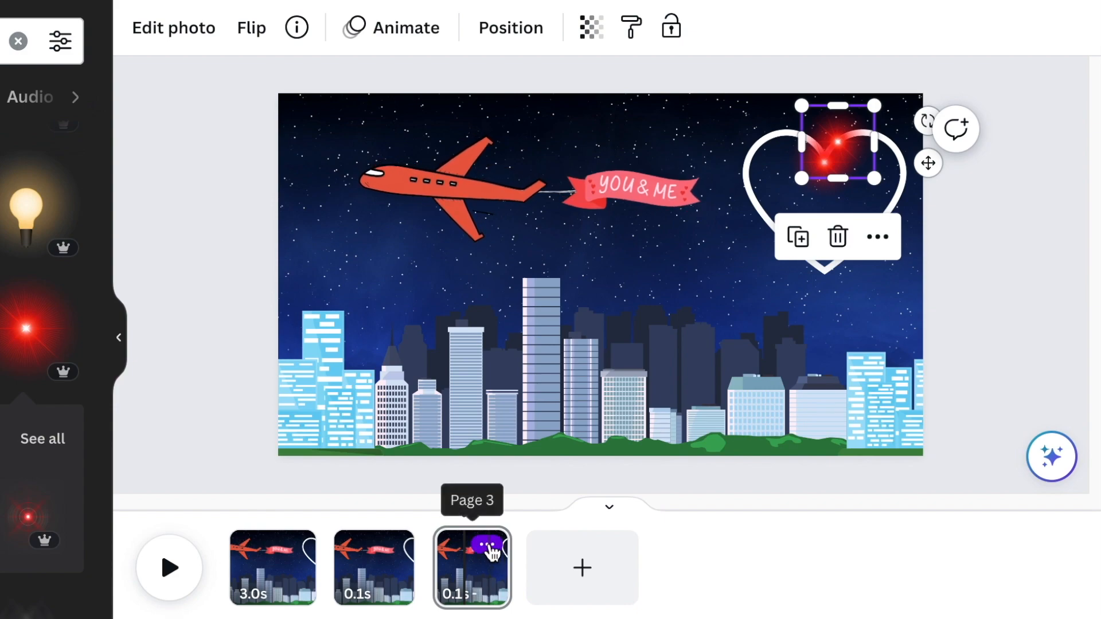
left_click(489, 546)
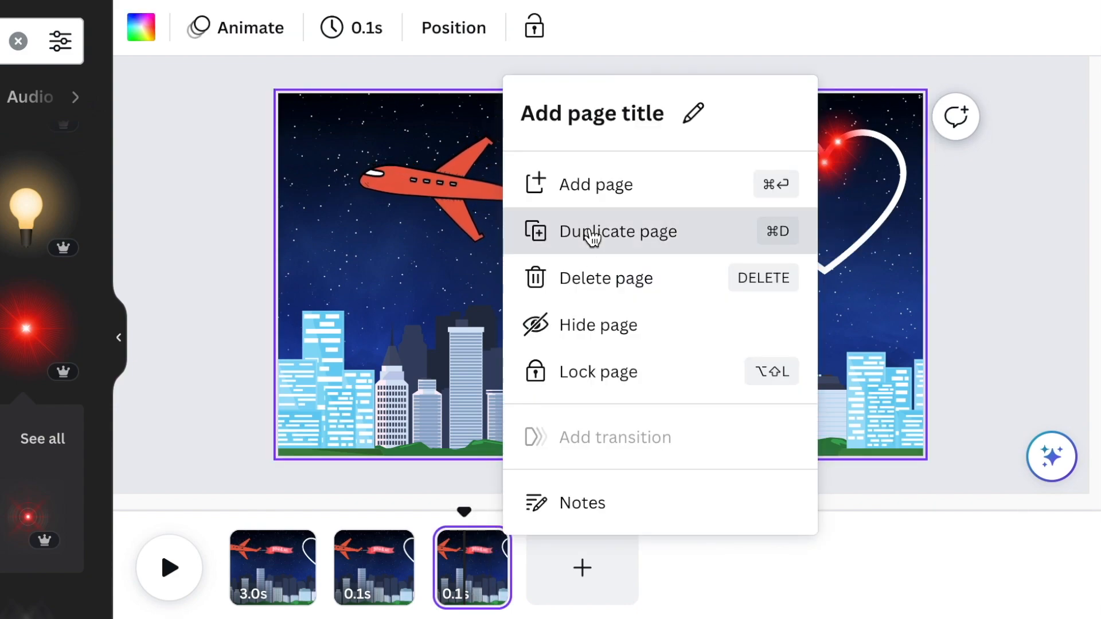
left_click(591, 232)
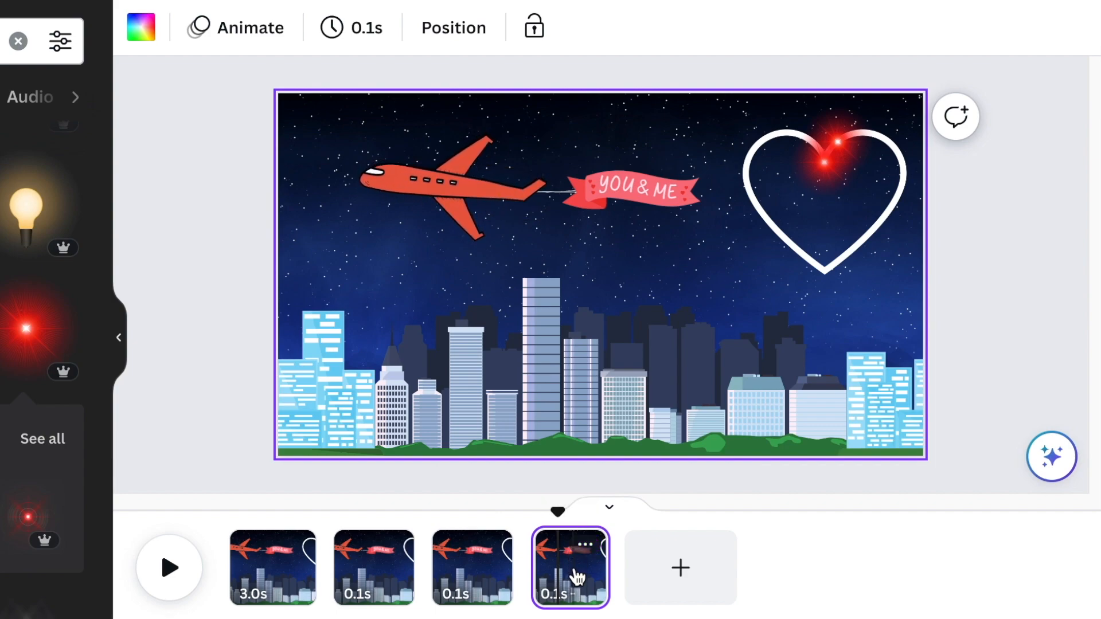
- Place a third glow copy near the top of the heart's right lobe and duplicate the page
left_click(845, 155)
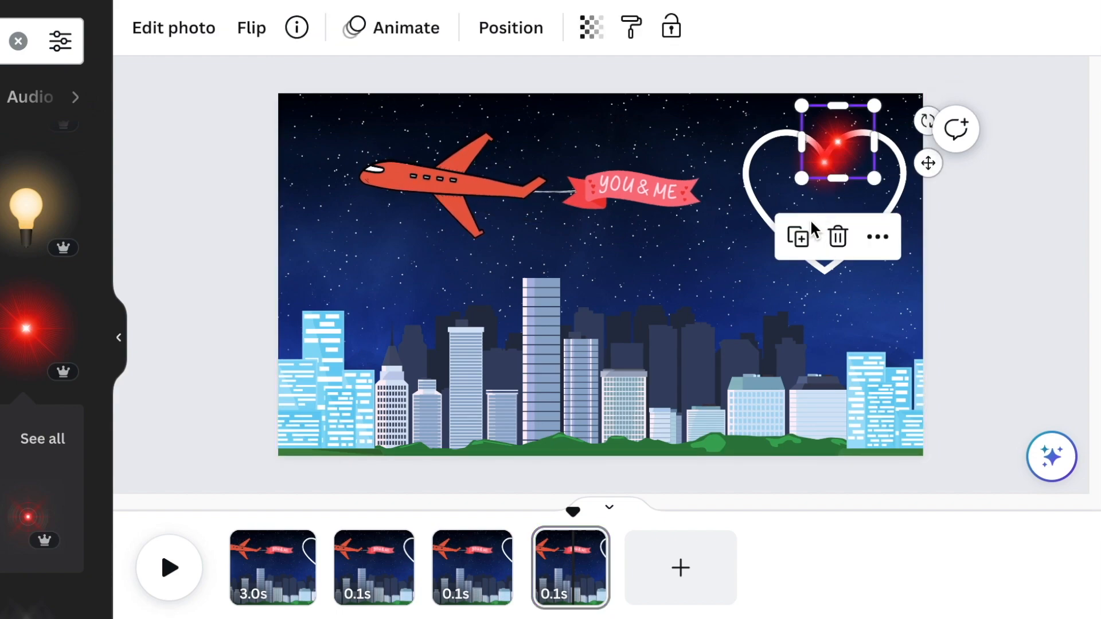
left_click(799, 240)
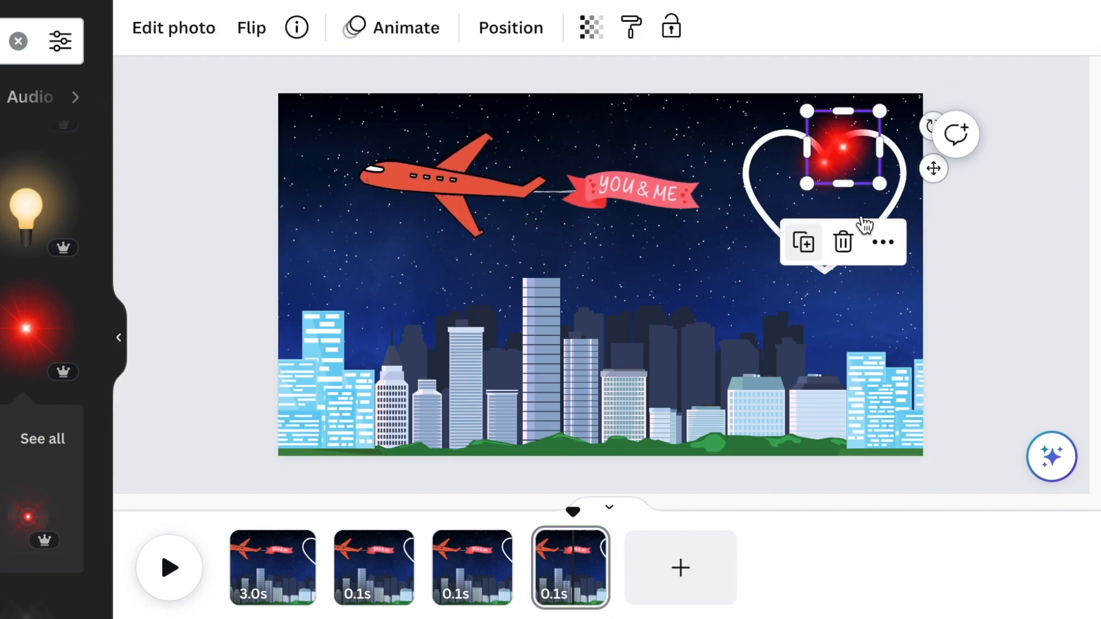
left_click_drag(950, 166, 954, 155)
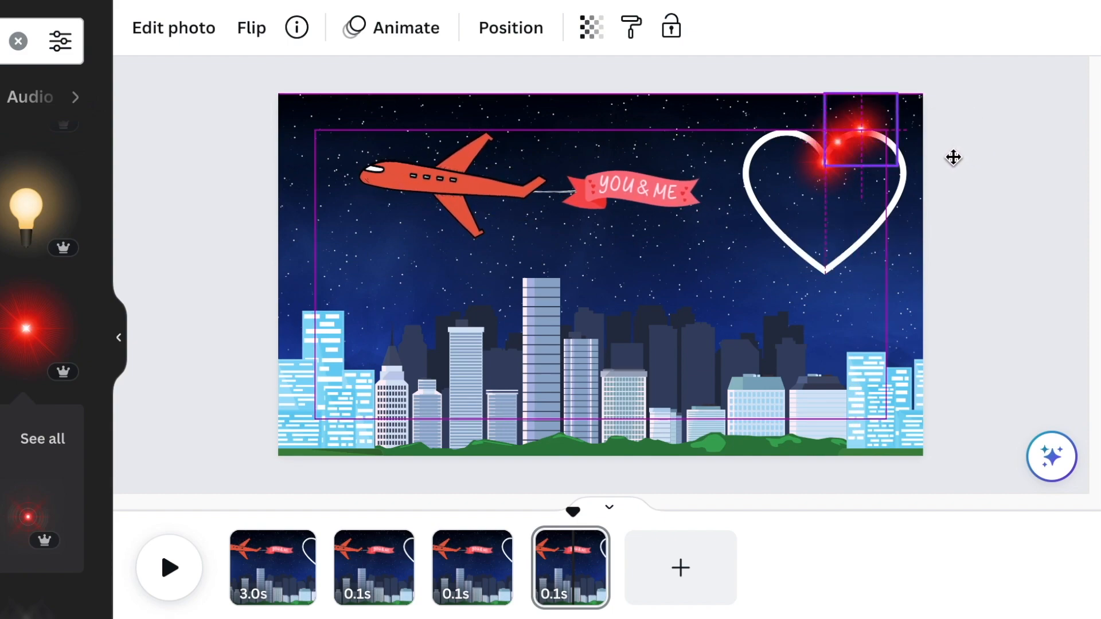
left_click_drag(951, 160, 947, 153)
left_click(590, 548)
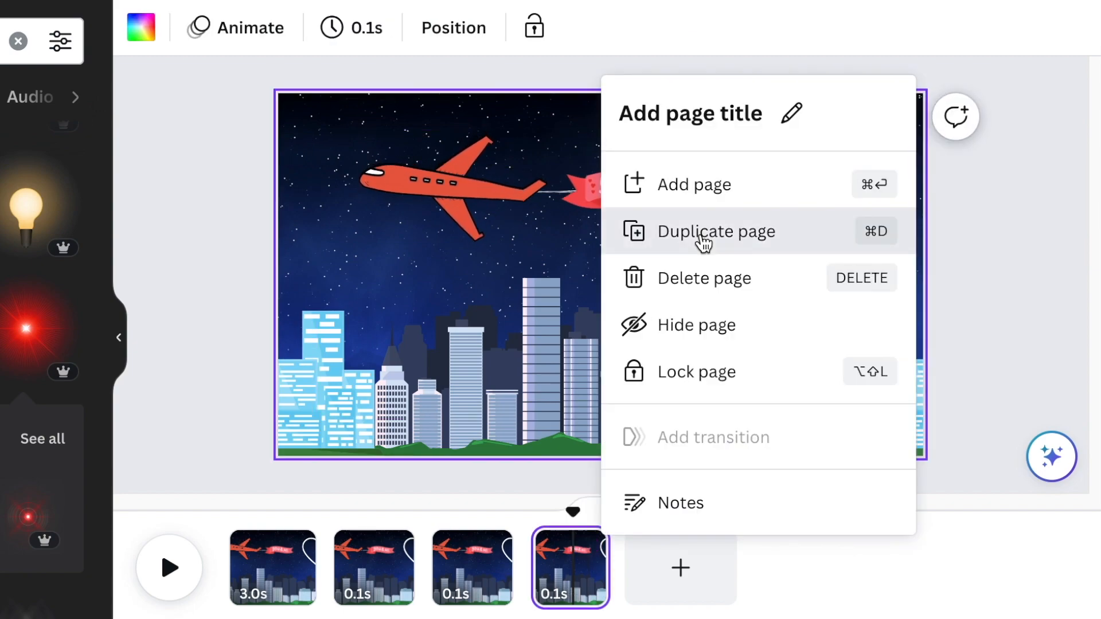
left_click(701, 240)
- Place a fourth glow copy just past the top of the heart's right lobe and duplicate the page
left_click(674, 565)
left_click(878, 137)
left_click(814, 233)
left_click_drag(953, 158, 964, 163)
key("super+plus")
left_click_drag(774, 503, 818, 509)
scroll(1069, 261, "up", 1)
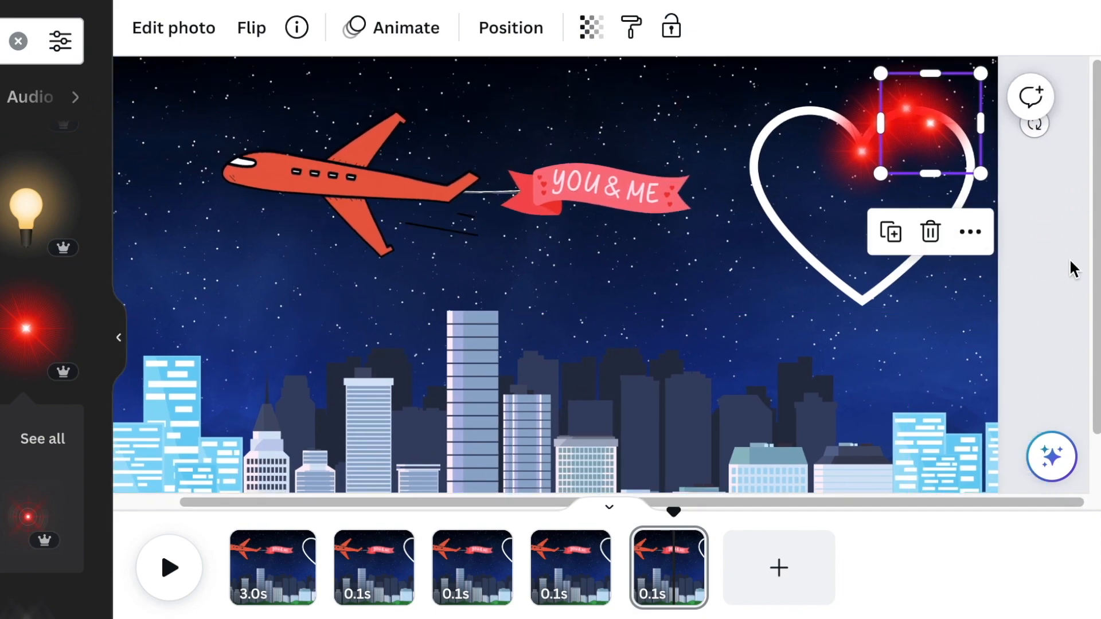
left_click(1069, 262)
left_click_drag(951, 124, 965, 121)
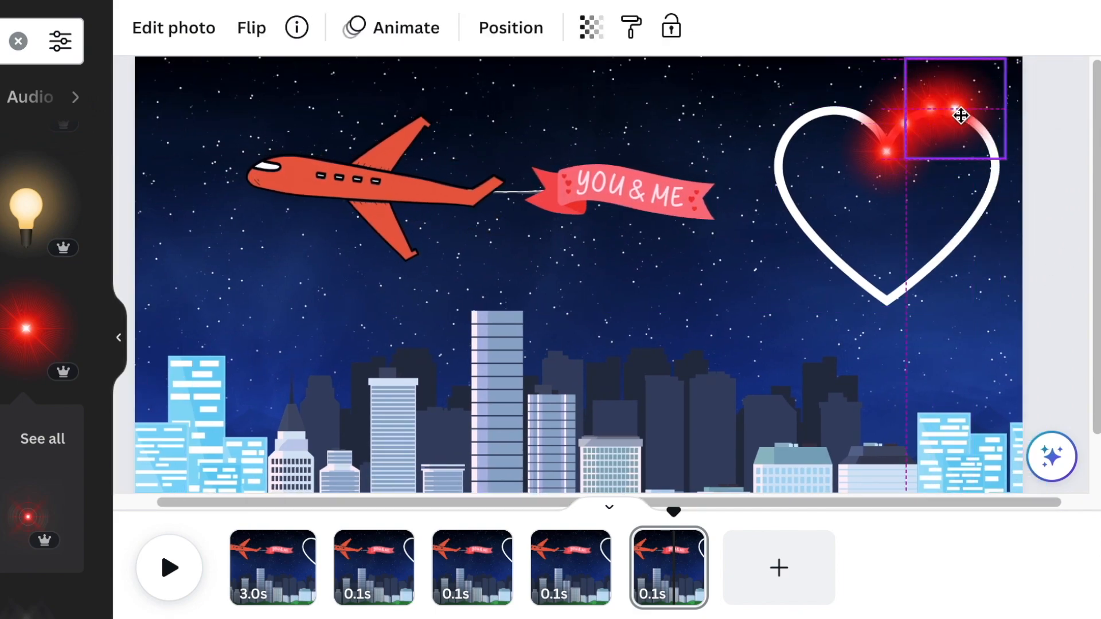
right_click(702, 77)
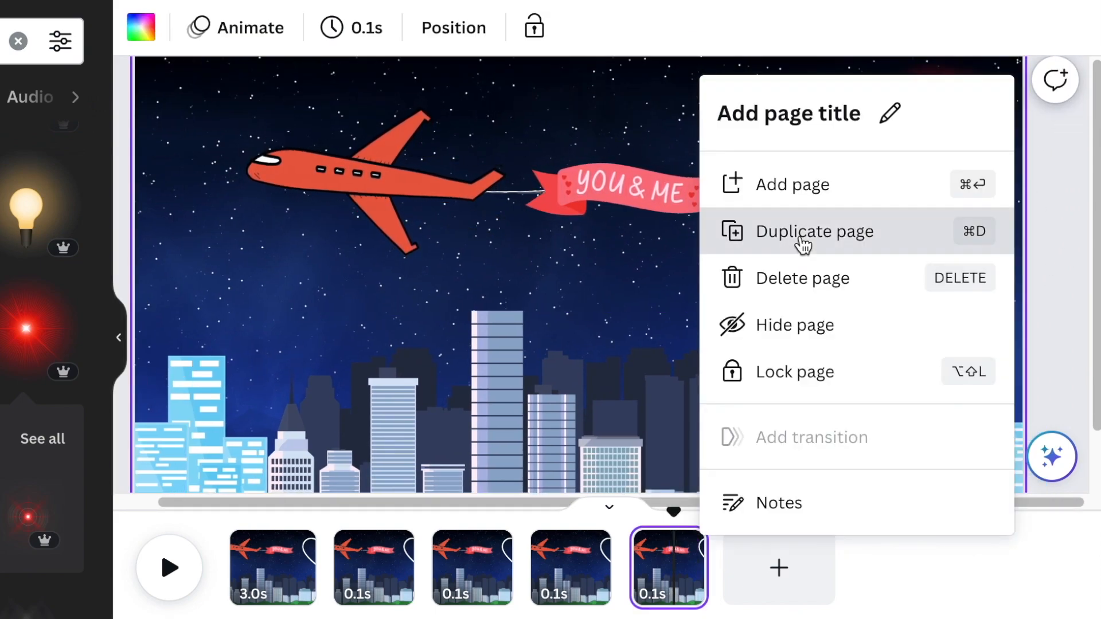
left_click(798, 246)
- Place a fifth glow copy on the outer shoulder of the heart's right lobe and duplicate the page
left_click(959, 132)
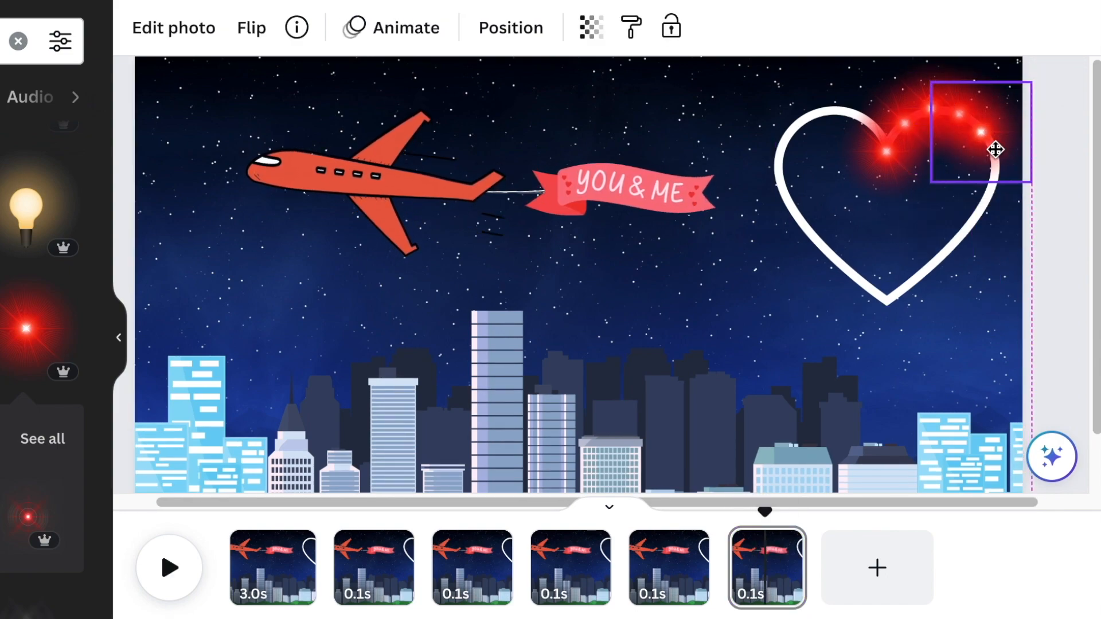
left_click(783, 548)
left_click(891, 242)
- Place a sixth glow copy on the heart's outermost right edge, nudge it onto the outline, and duplicate the page
left_click(858, 511)
left_click(981, 133)
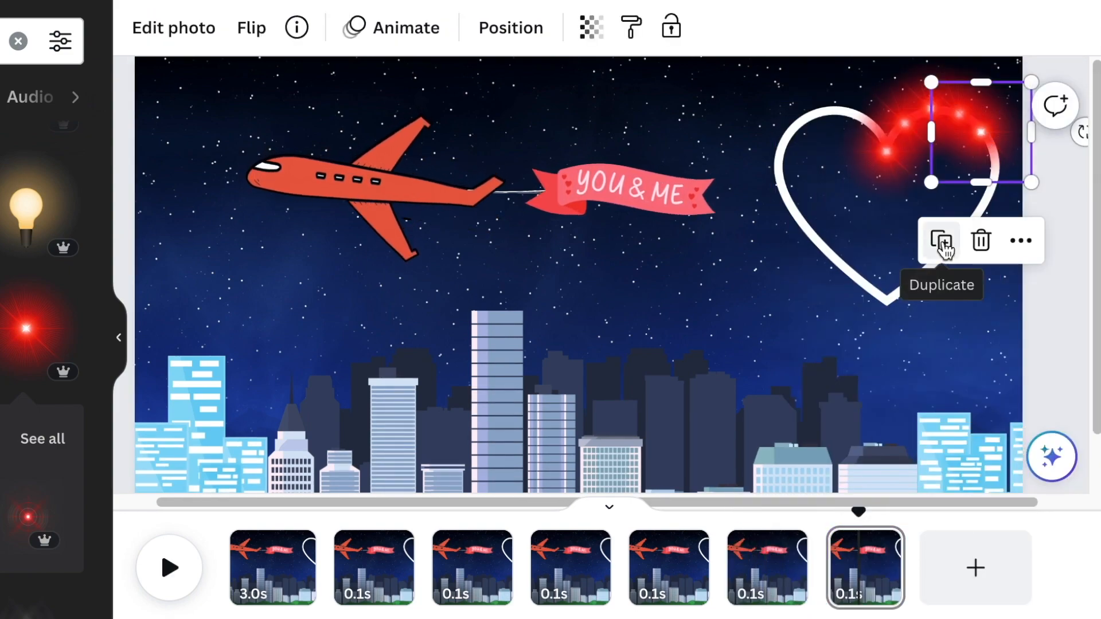
left_click_drag(1013, 181, 1012, 179)
left_click(1031, 234)
left_click(1004, 169)
key("Left")
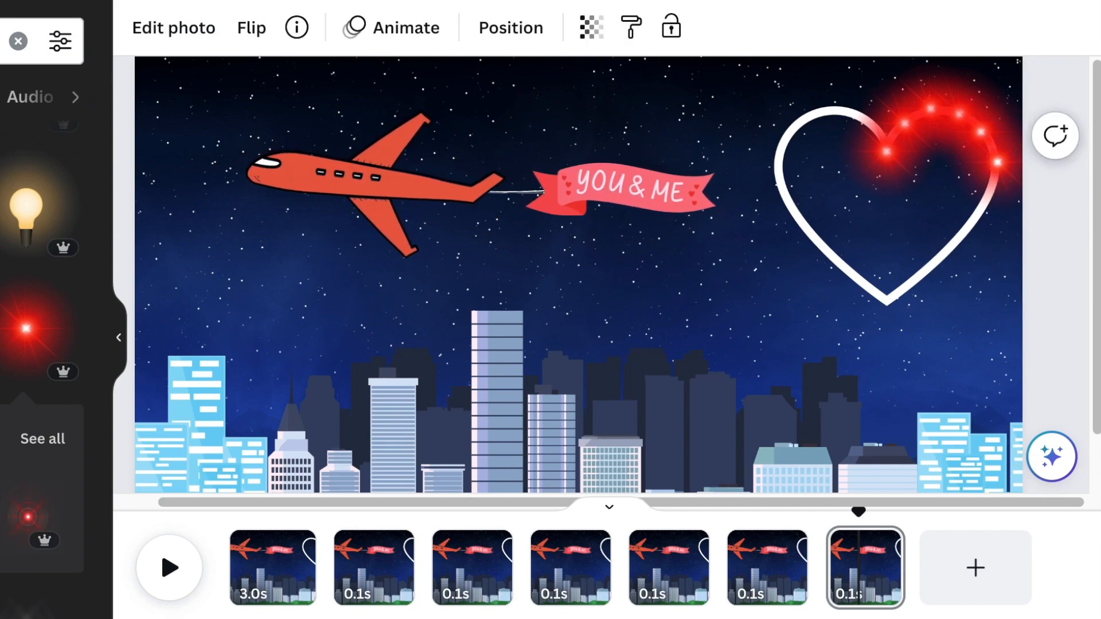
left_click(882, 544)
left_click(889, 235)
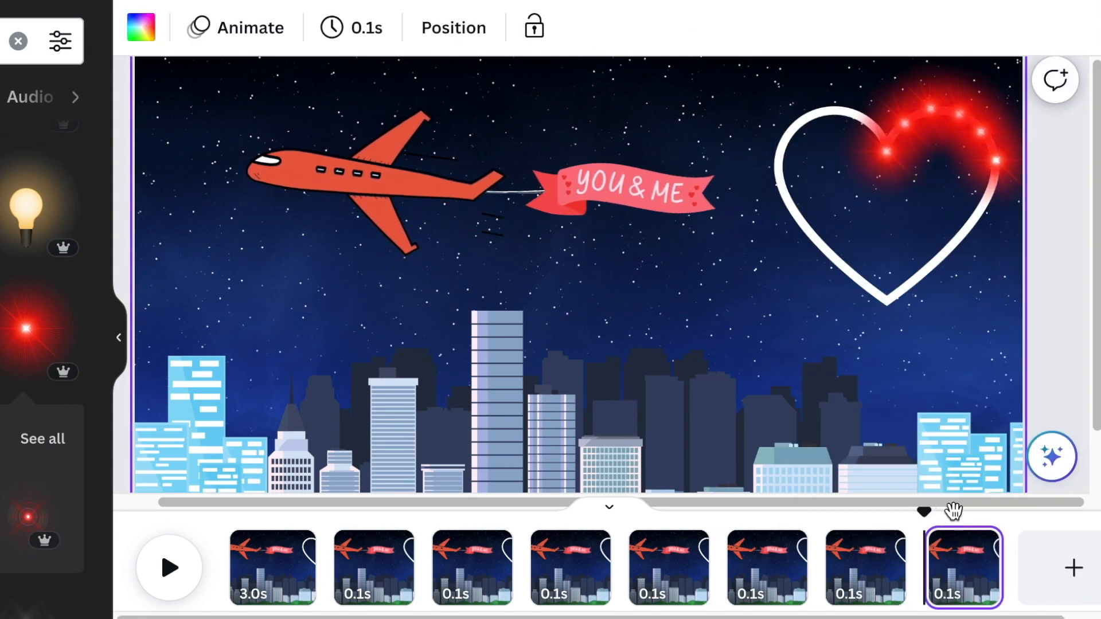
- Place a seventh glow copy just below the heart's outermost right edge and duplicate the page
left_click(996, 172)
left_click_drag(996, 172, 1007, 238)
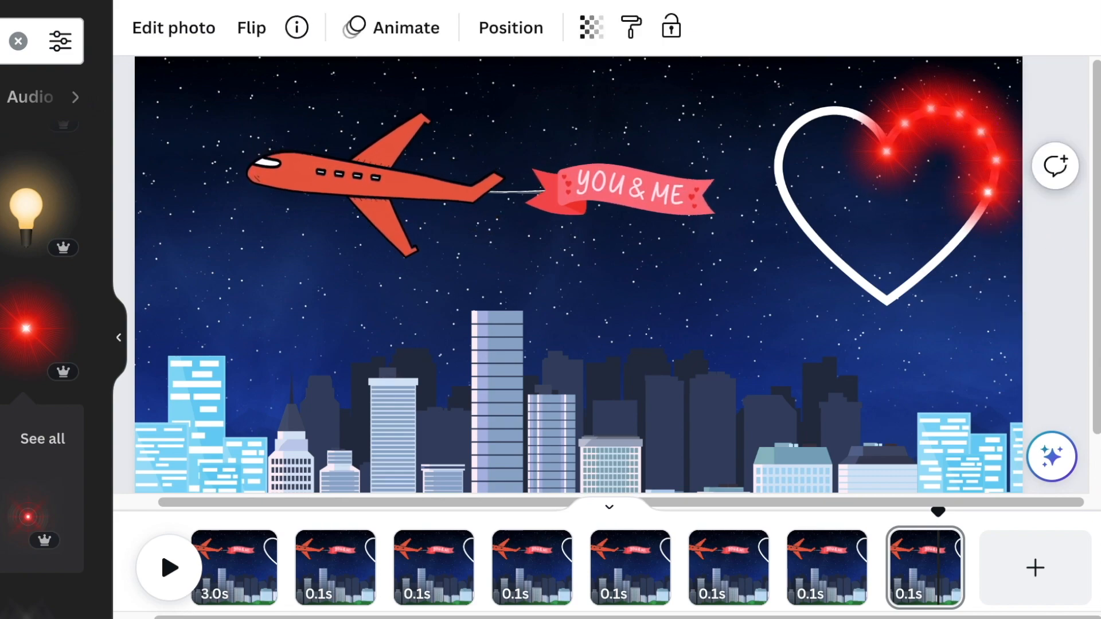
left_click(939, 544)
left_click(897, 231)
- Place an eighth glow copy where the heart's right side starts sloping inward and duplicate the page
left_click(937, 565)
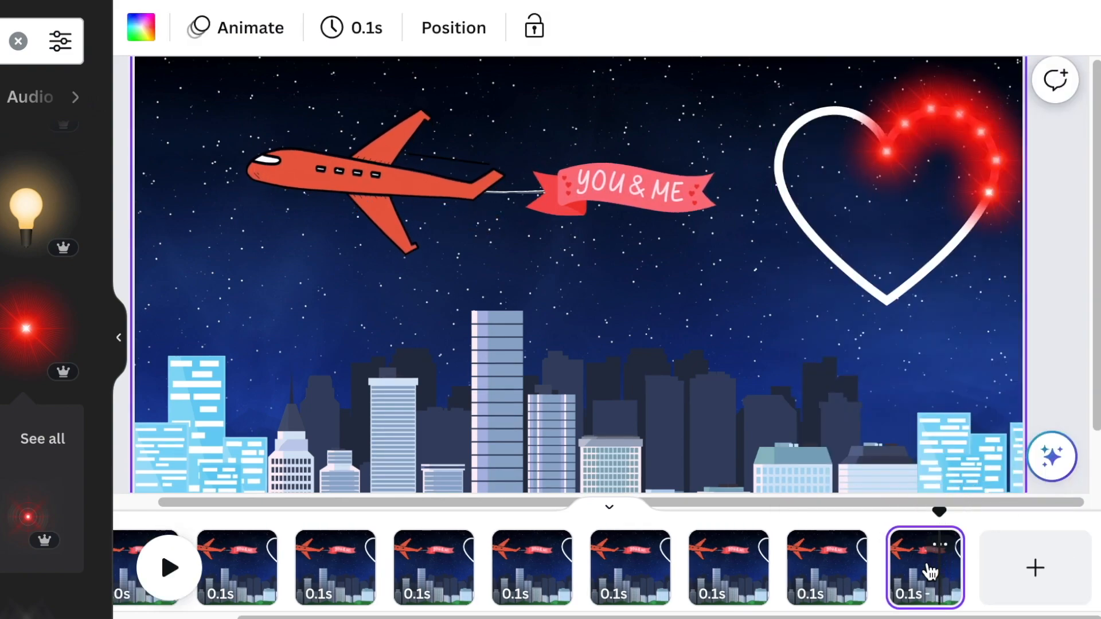
left_click(993, 207)
left_click(948, 303)
left_click_drag(1008, 224, 986, 250)
left_click(954, 549)
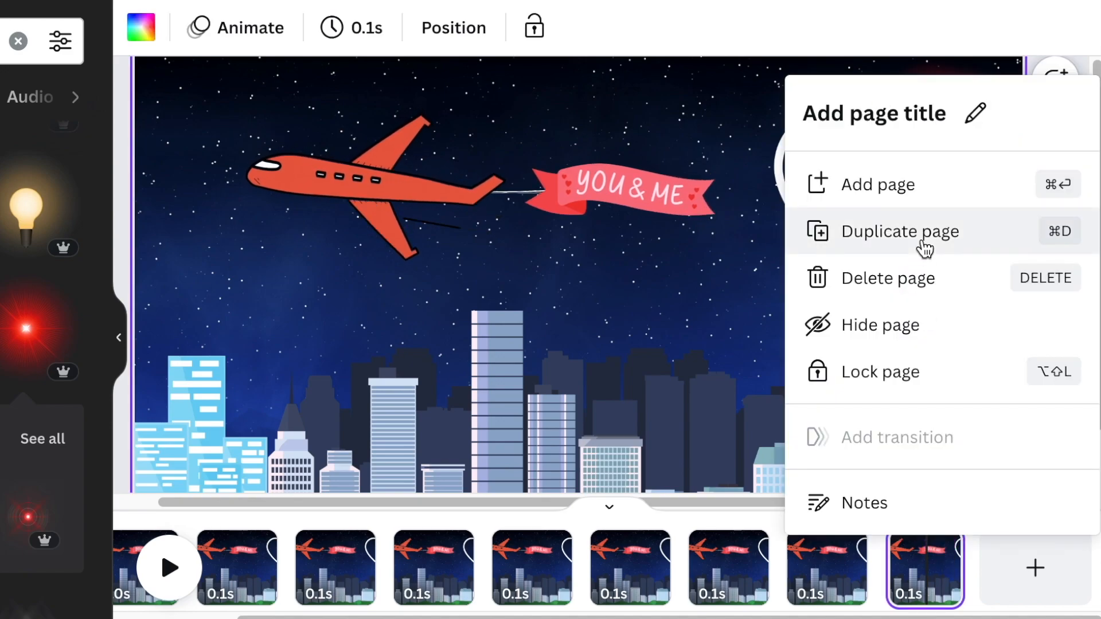
left_click(922, 235)
- Place a ninth glow copy midway down the heart's lower right slope and duplicate the page
left_click(977, 224)
left_click(934, 119)
left_click_drag(987, 235, 955, 253)
left_click(939, 545)
left_click(901, 241)
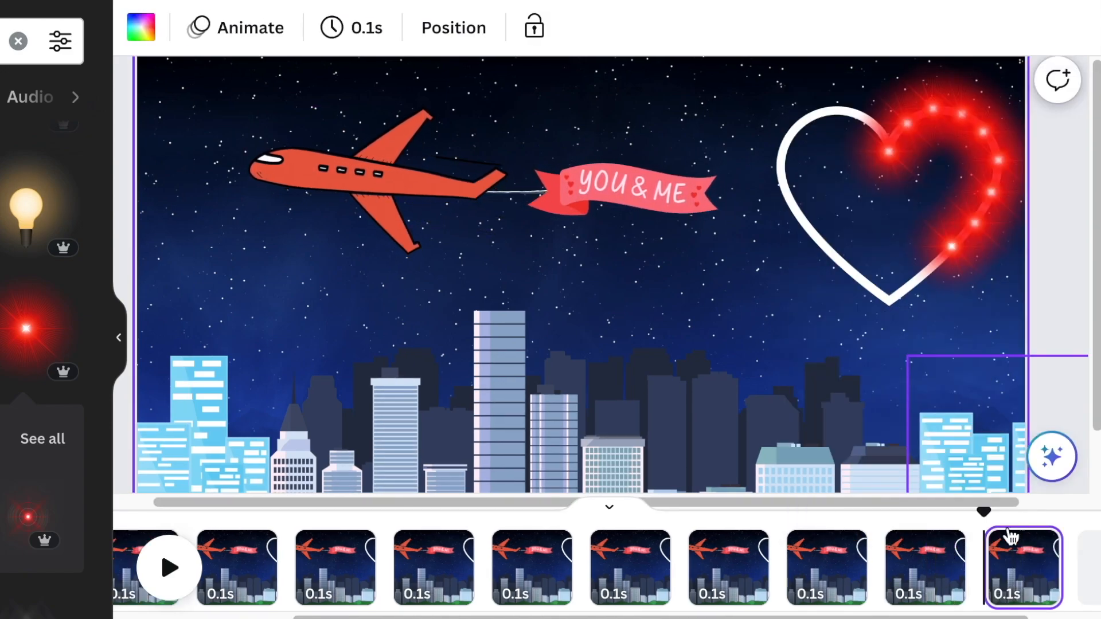
- Place a tenth glow copy on the lower right slope just above the heart's tip and duplicate the page
left_click(970, 290)
left_click_drag(970, 290, 934, 281)
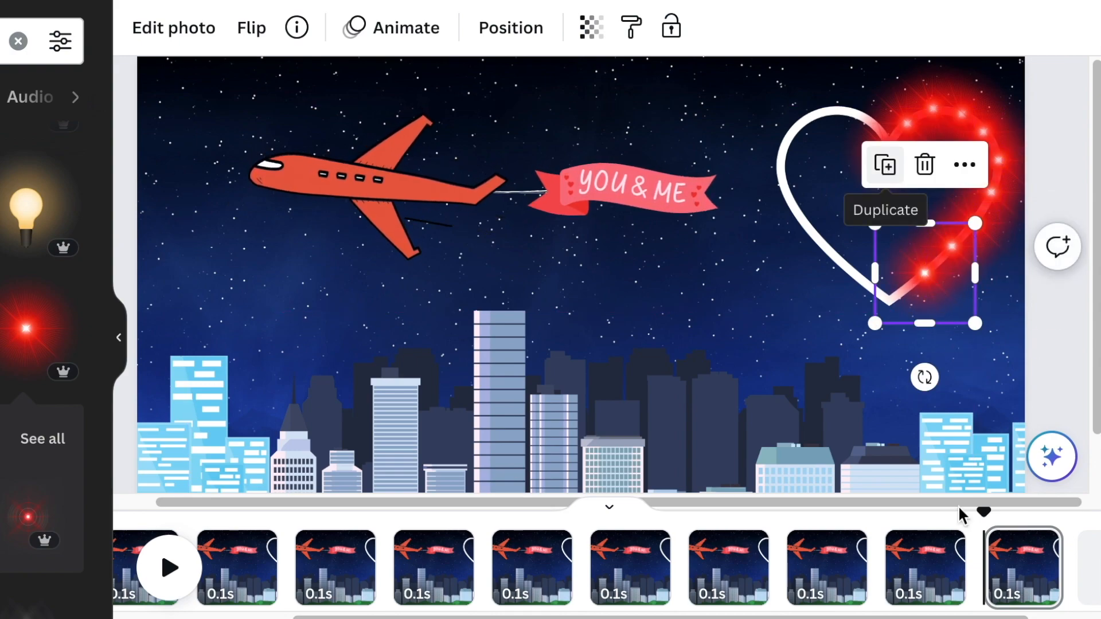
left_click(1045, 545)
left_click(886, 234)
- Place an eleventh glow copy on the heart's lower tip and duplicate the page
left_click(927, 276)
left_click(888, 168)
left_click_drag(955, 292, 912, 305)
left_click(1056, 367)
left_click(940, 548)
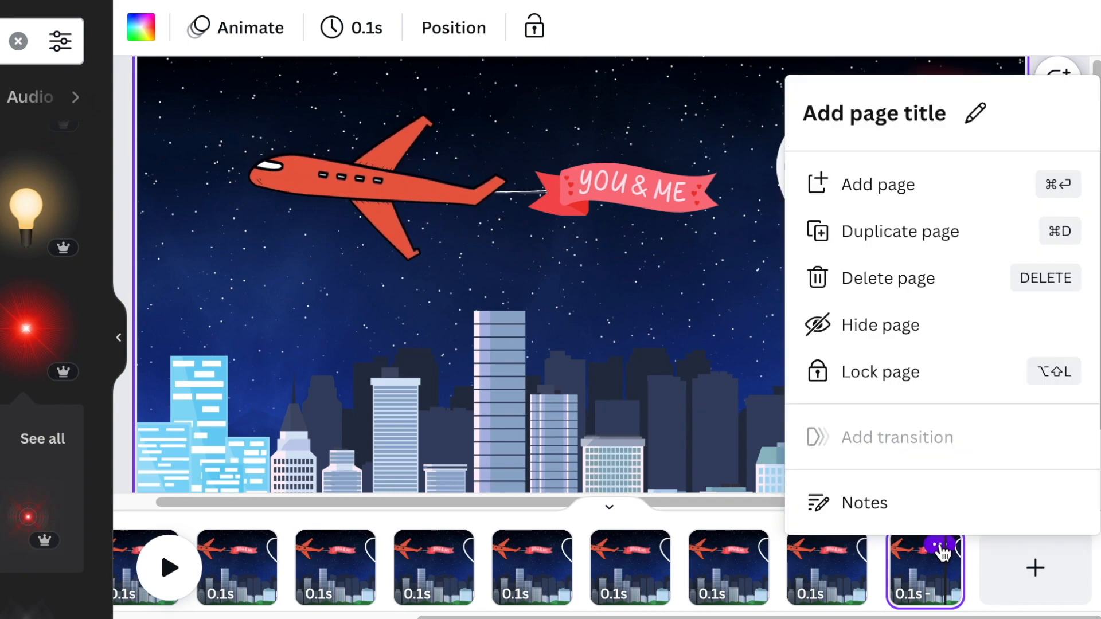
left_click(895, 232)
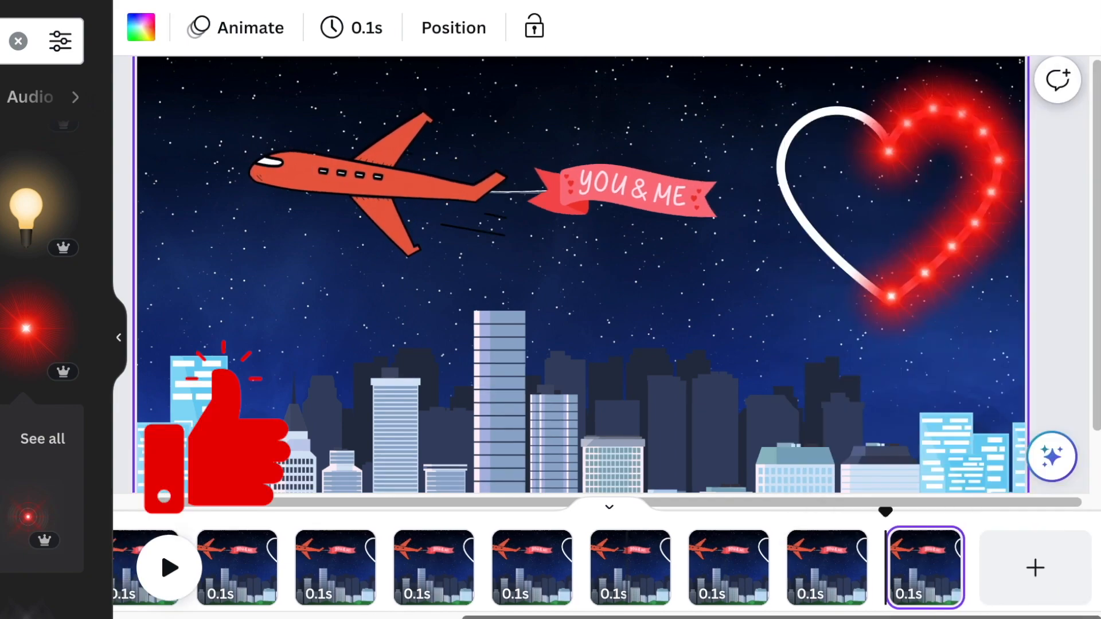
- Place a twelfth glow copy on the heart's left lobe just beside the centre dip and duplicate the page
left_click(881, 166)
left_click(868, 230)
left_click_drag(931, 155, 850, 117)
left_click(943, 551)
left_click(900, 229)
- Place a thirteenth glow copy at the top of the heart's left lobe and duplicate the page
left_click(883, 143)
left_click(834, 234)
left_click(1066, 355)
left_click(845, 131)
left_click(841, 222)
left_click(852, 109)
left_click(1042, 545)
left_click(917, 239)
- Place a fourteenth glow copy where the left lobe starts curving down from its top and duplicate the page
left_click(843, 118)
left_click_drag(843, 118, 809, 131)
left_click(693, 106)
left_click(811, 132)
left_click(817, 222)
left_click(770, 99)
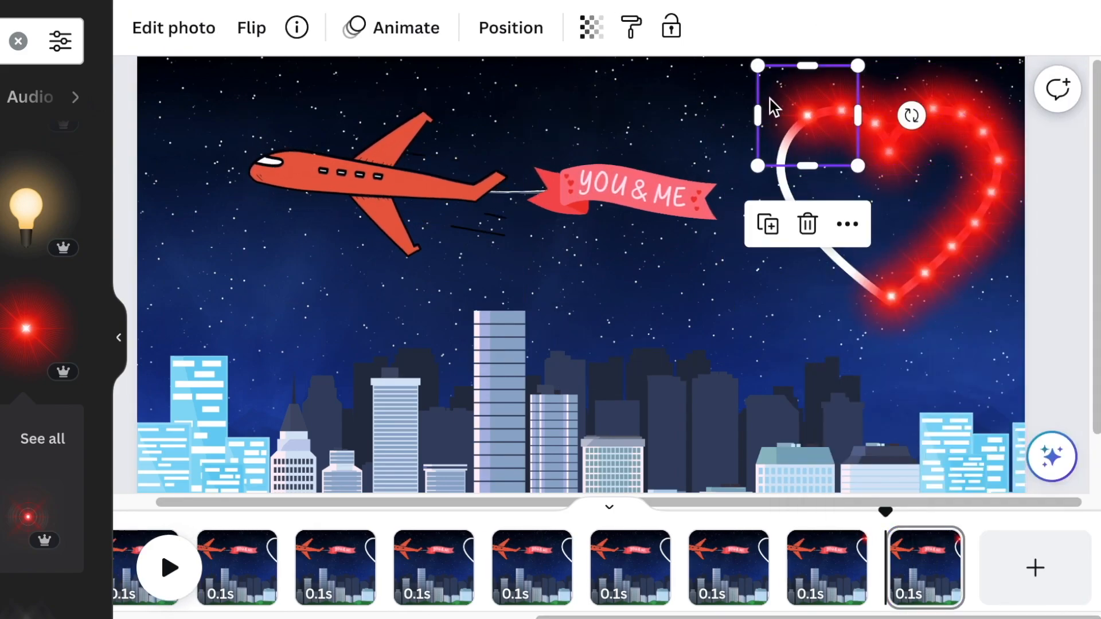
left_click(943, 545)
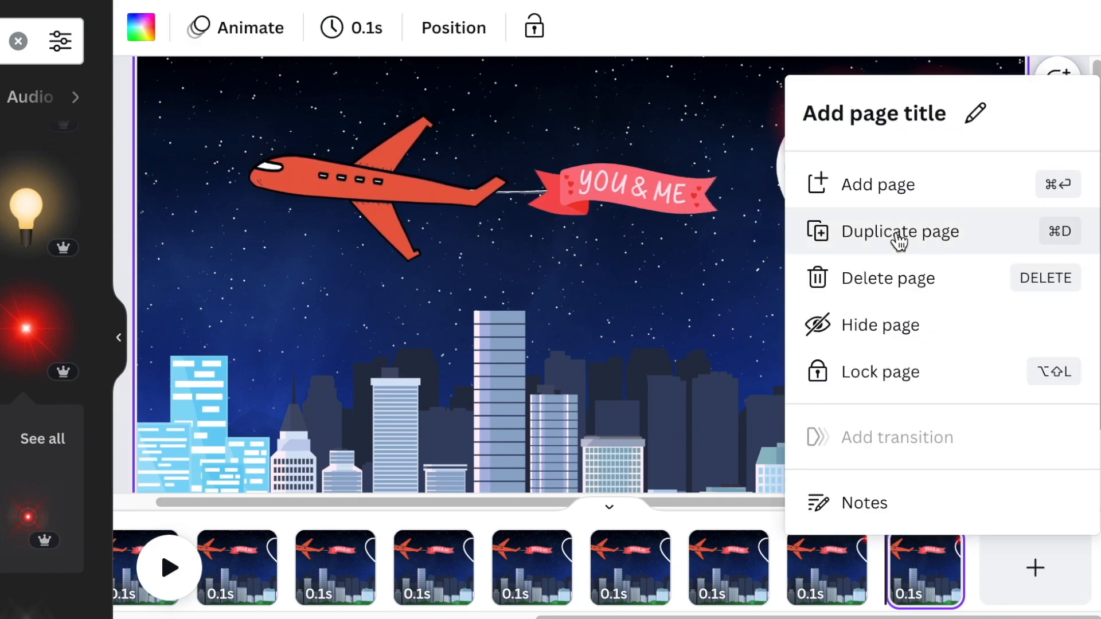
left_click(901, 231)
- Place a fifteenth glow copy on the upper left curve of the heart's left lobe and duplicate the page
left_click(817, 125)
left_click(775, 227)
left_click_drag(796, 163, 805, 192)
left_click(1041, 546)
left_click(985, 234)
- Place a sixteenth glow copy on the heart's outermost left edge, nudge it onto the outline, and duplicate the page
left_click(787, 144)
left_click(748, 251)
key("shift+Up")
key("shift+Up")
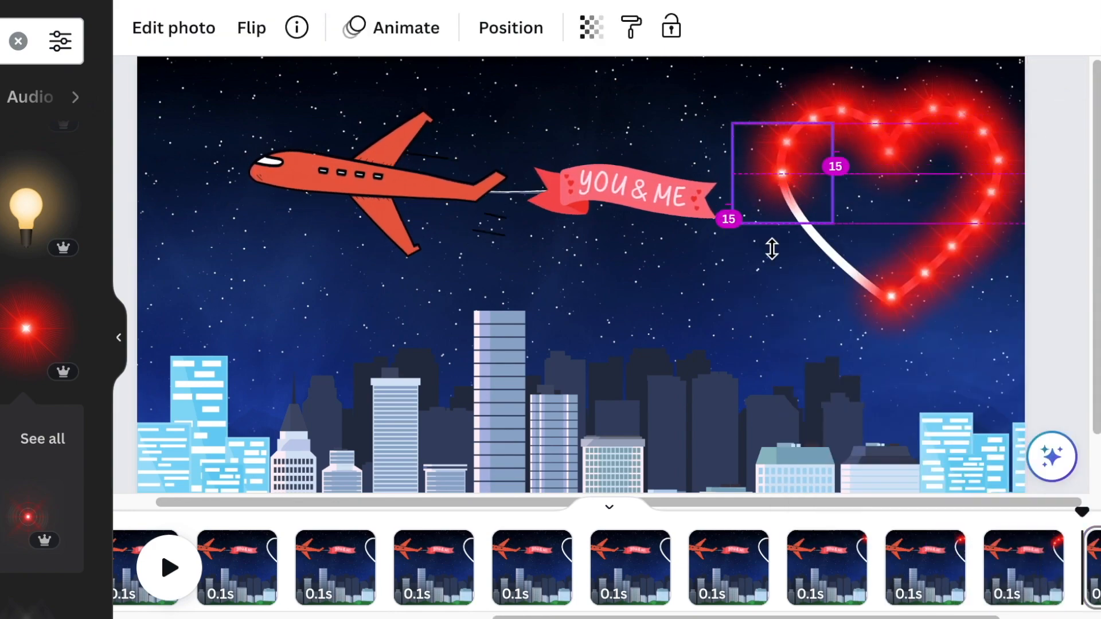
scroll(771, 567, "right", 3)
left_click(964, 544)
left_click(900, 235)
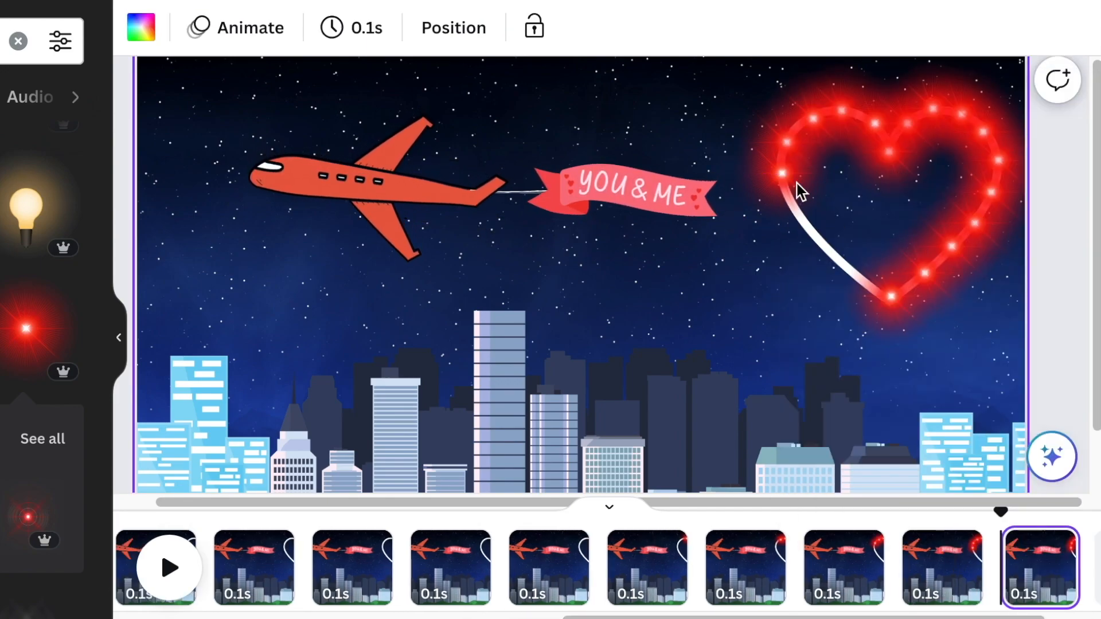
- Place a seventeenth glow copy just below the heart's outermost left edge and duplicate the page
left_click(816, 193)
left_click_drag(817, 182, 833, 258)
left_click(1052, 544)
left_click(896, 232)
- Place an eighteenth glow copy where the heart's left side slopes inward and duplicate the page
left_click(811, 230)
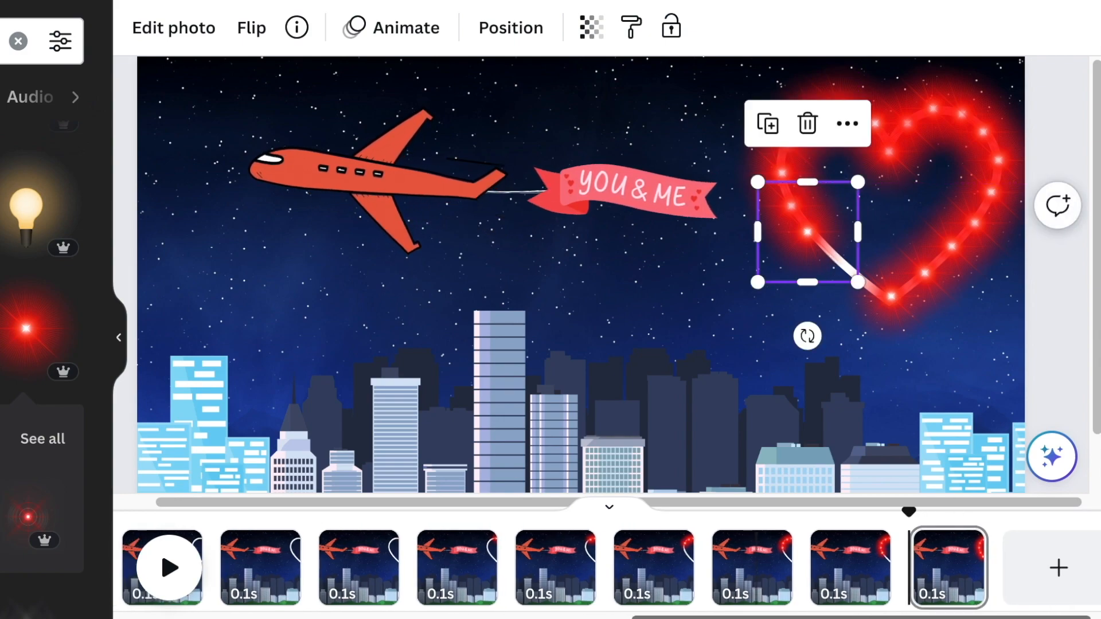
left_click(974, 545)
left_click(872, 232)
- Place a nineteenth glow copy midway down the heart's lower left slope and duplicate the page
left_click(817, 211)
left_click_drag(817, 212, 858, 281)
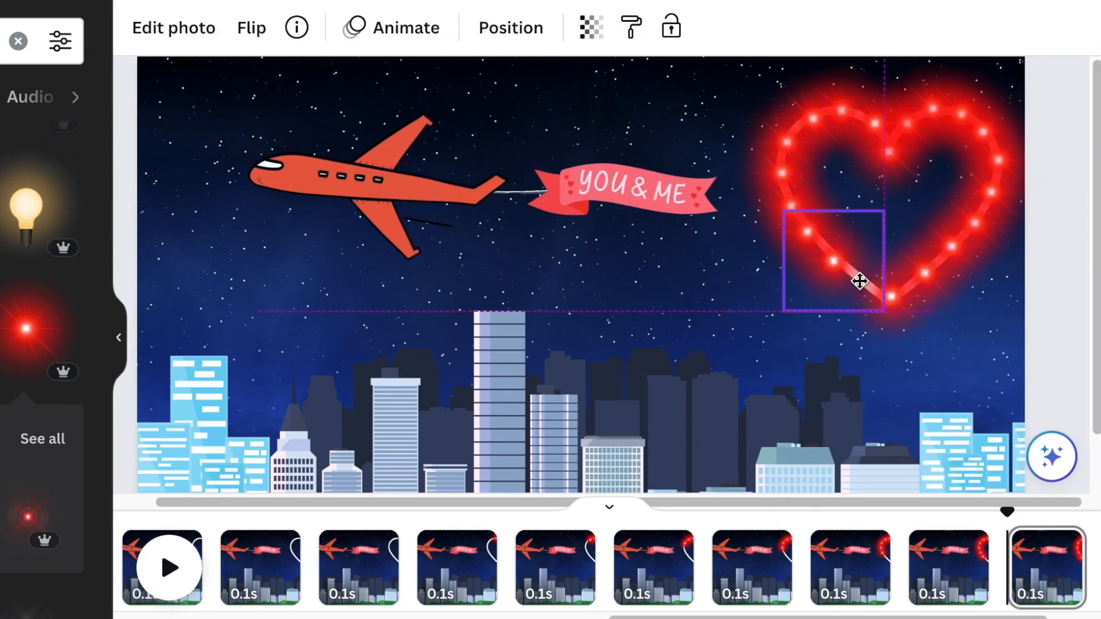
left_click(955, 544)
left_click(897, 233)
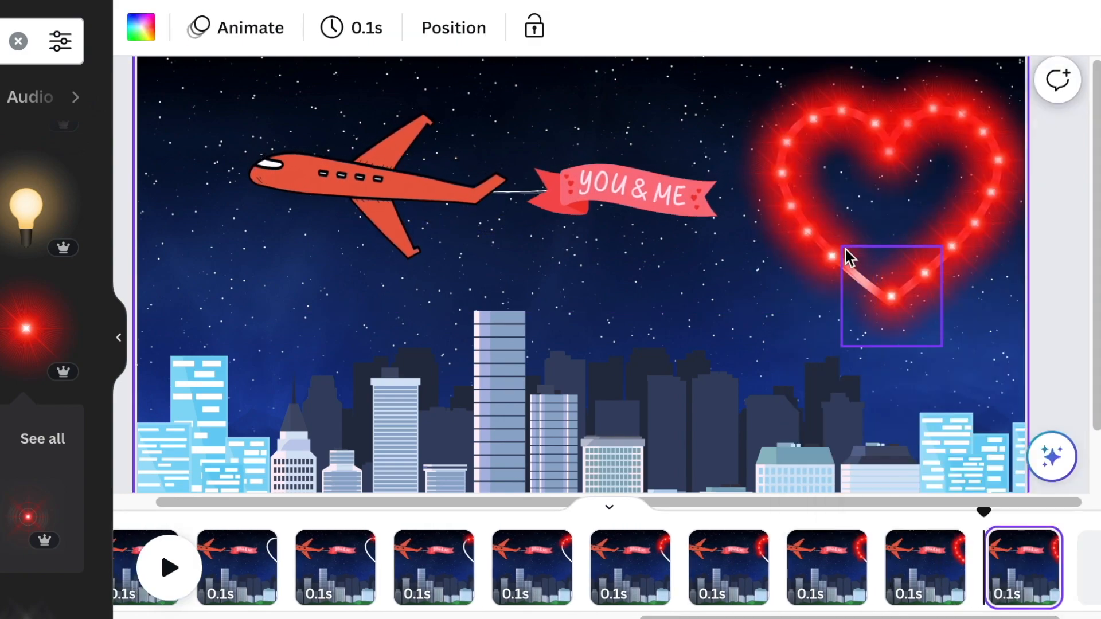
- Place the final glow copy in the remaining gap on the lower left slope just above the heart's tip
left_click(852, 253)
left_click_drag(846, 268, 864, 283)
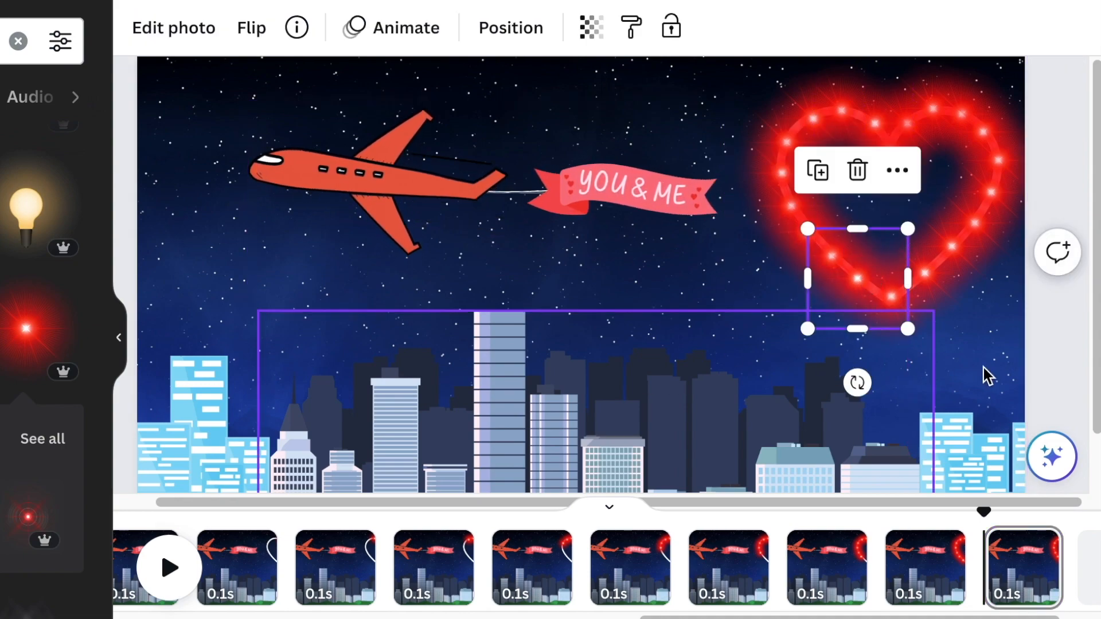
left_click(1058, 166)
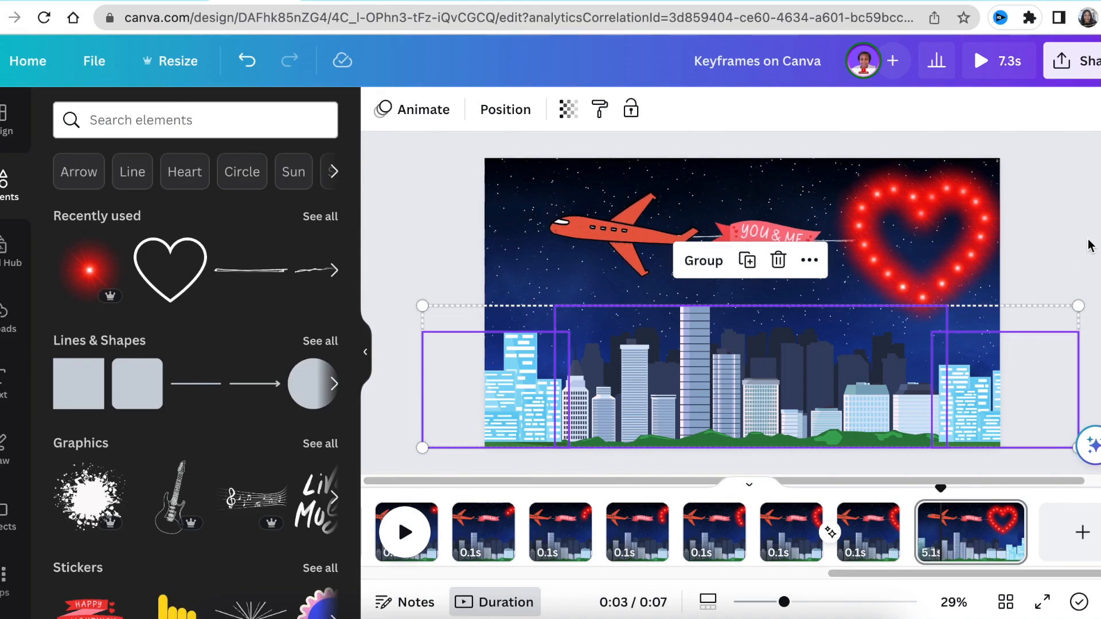
left_click(1088, 244)
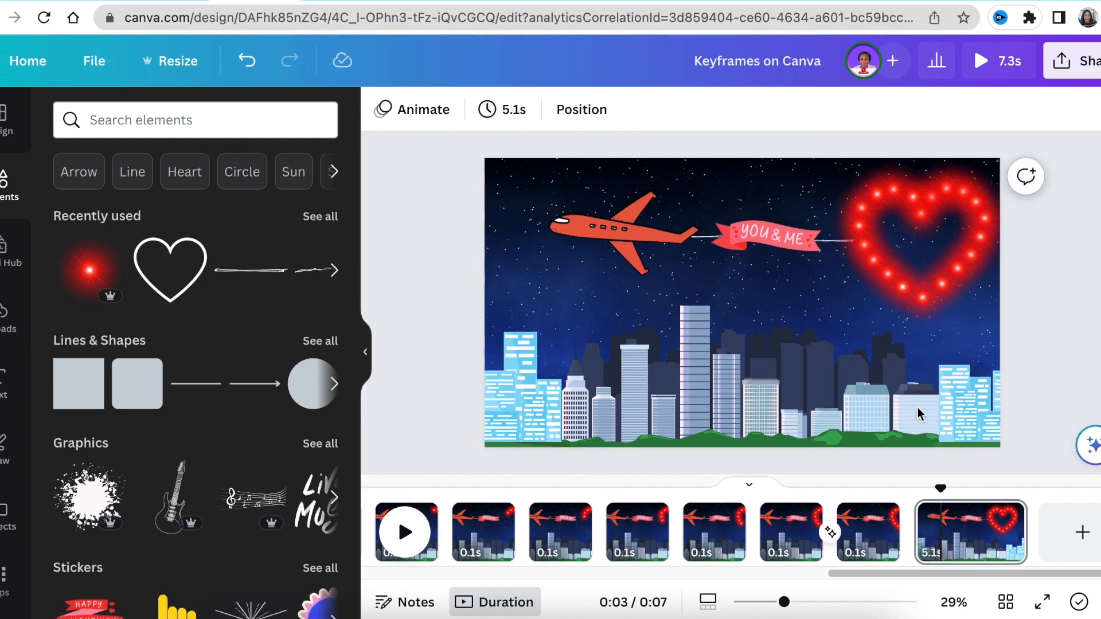
- Group all the skyline buildings on the 5.1 s page and lock the group
left_click_drag(1048, 414, 1048, 414)
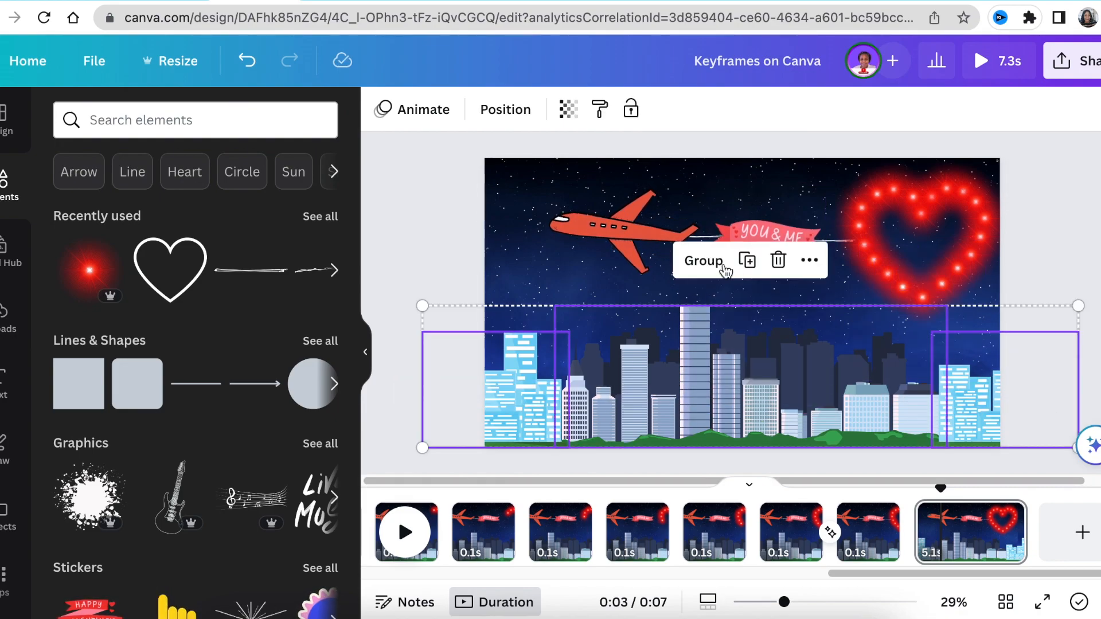
left_click(700, 262)
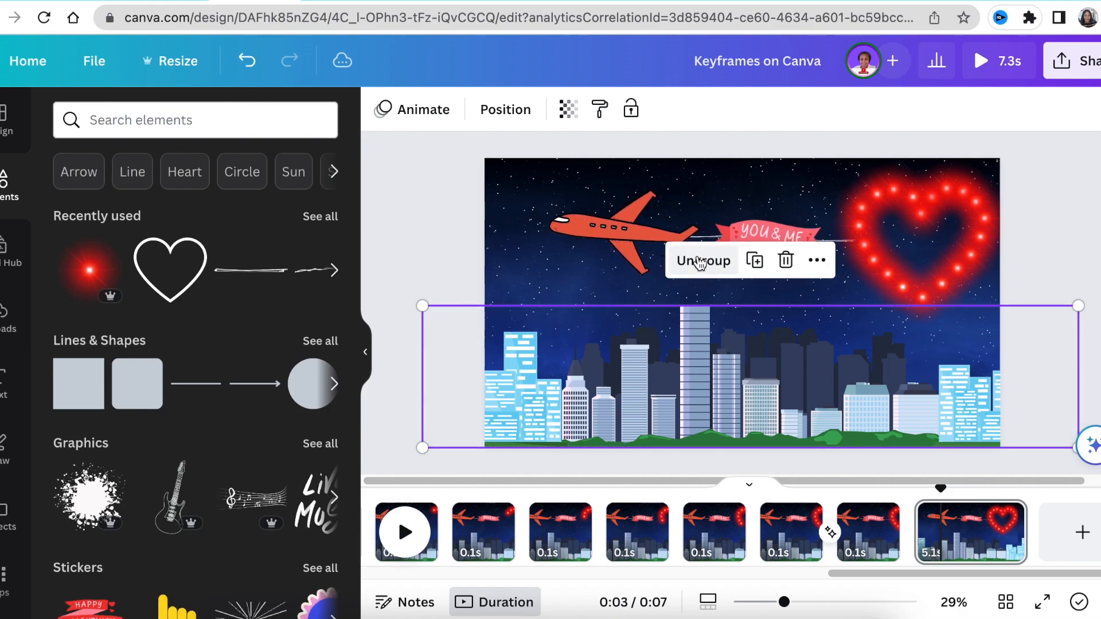
left_click(631, 111)
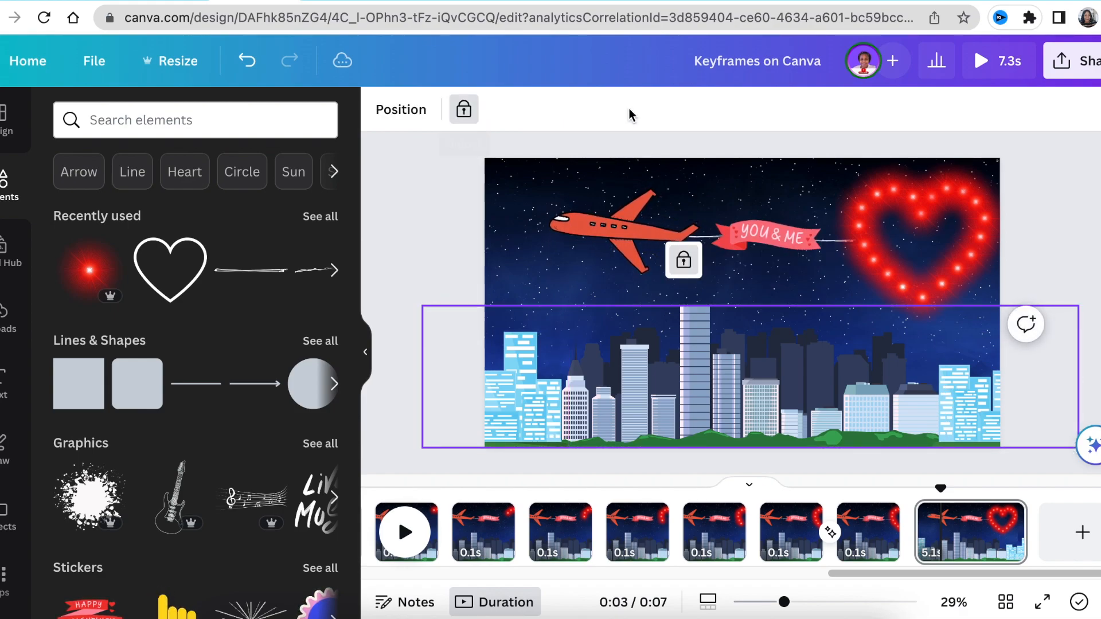
- Group the plane, the YOU & ME banner, the tow lines and the glowing heart on the 5.1 s page
left_click(459, 241)
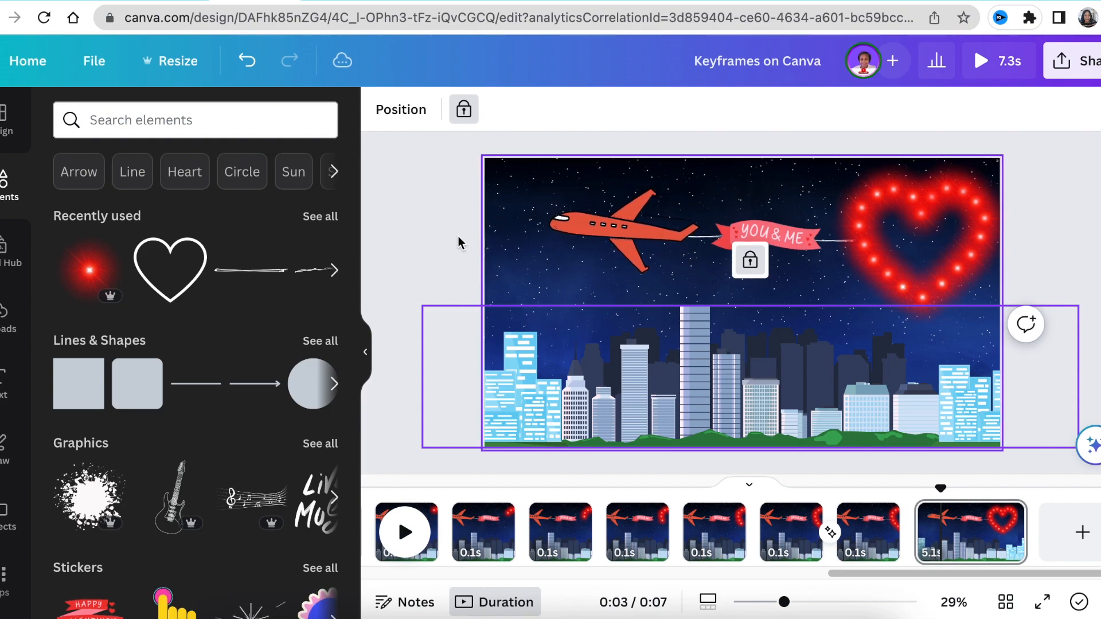
left_click(458, 236)
left_click_drag(439, 135, 1051, 347)
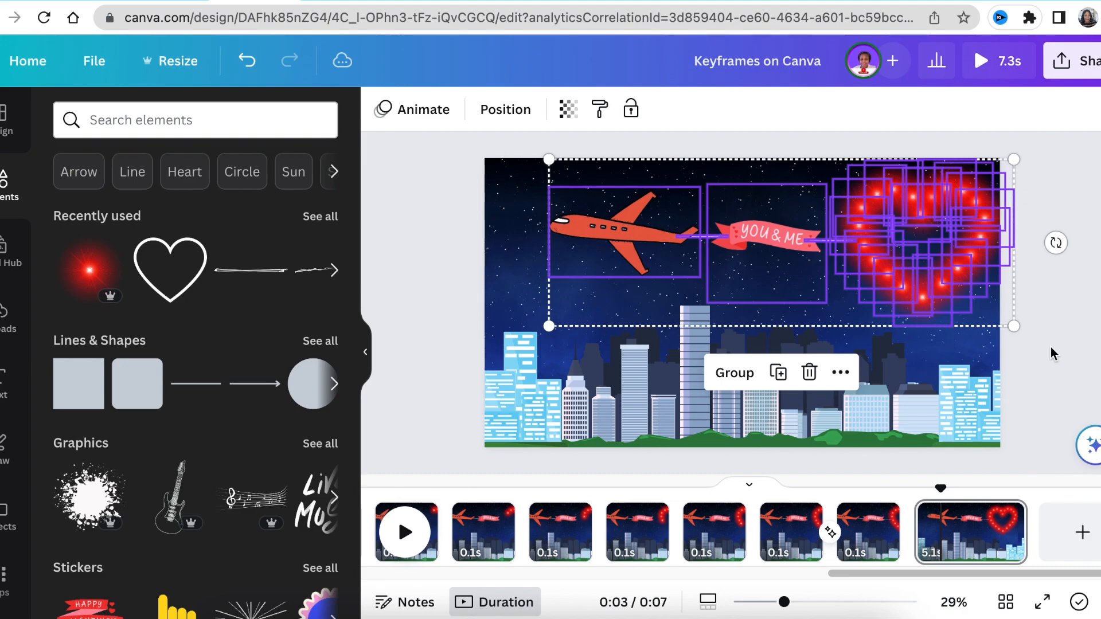
left_click(735, 374)
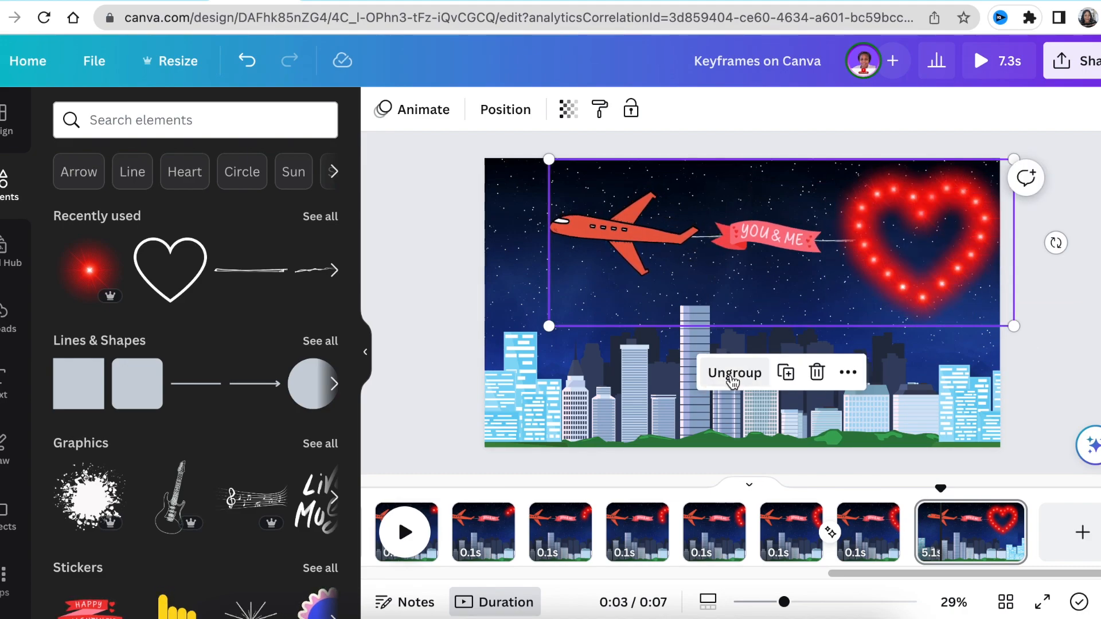
- Create a custom animation path that flies the plane, banner and heart group leftward out of the page
left_click(423, 110)
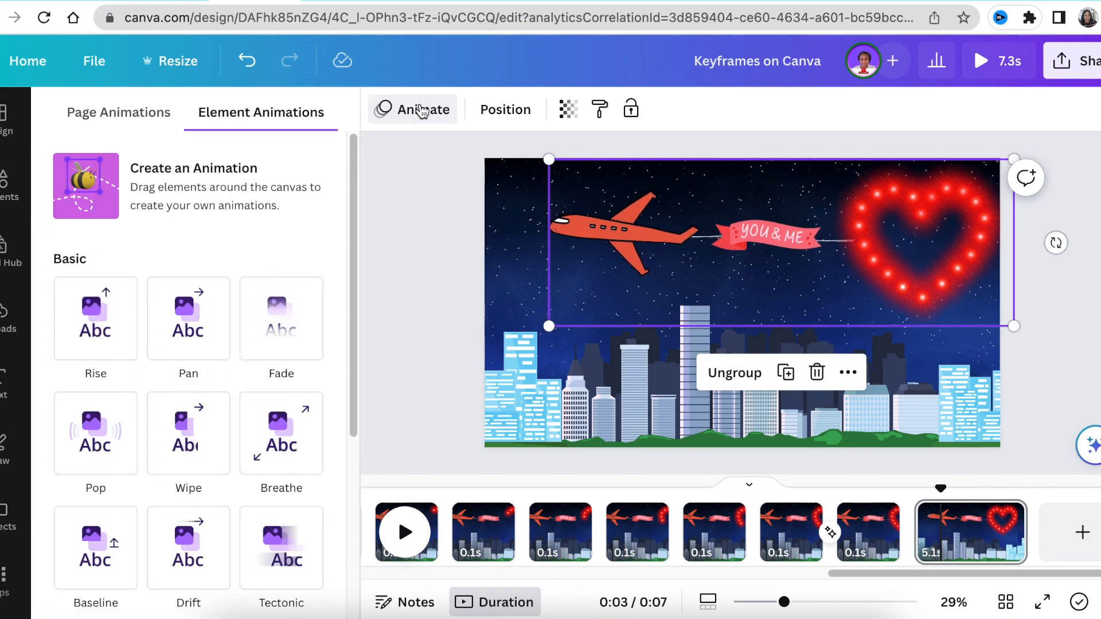
left_click(196, 190)
mouse_move(567, 240)
left_mouse_down()
mouse_move(464, 238)
mouse_move(426, 223)
mouse_move(332, 241)
mouse_move(286, 226)
mouse_move(235, 237)
mouse_move(143, 229)
mouse_move(160, 269)
left_mouse_up()
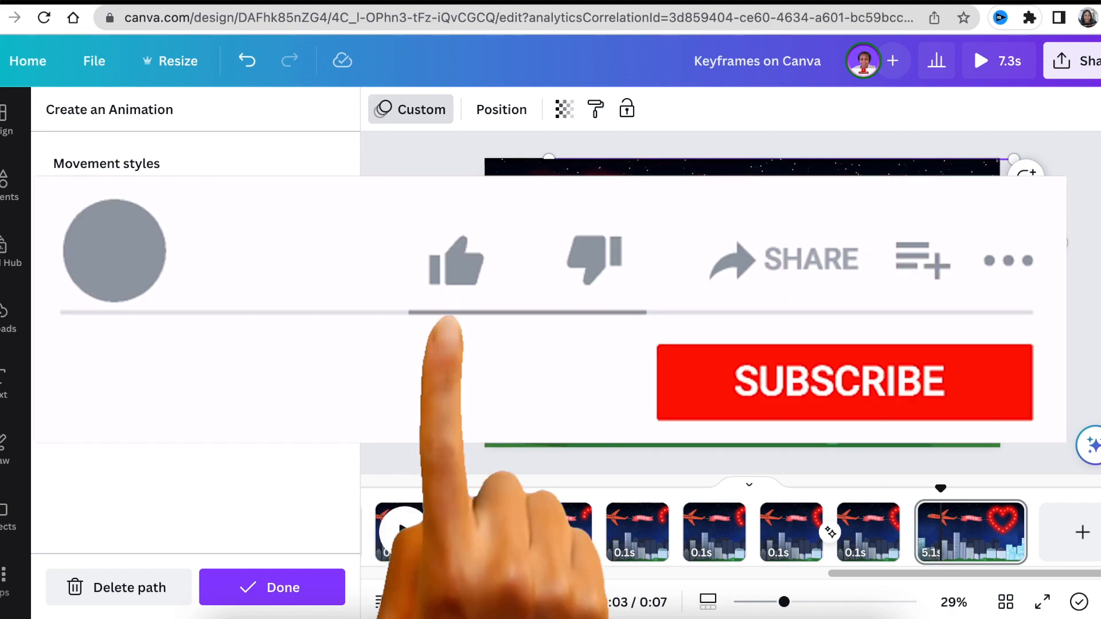
left_click(255, 589)
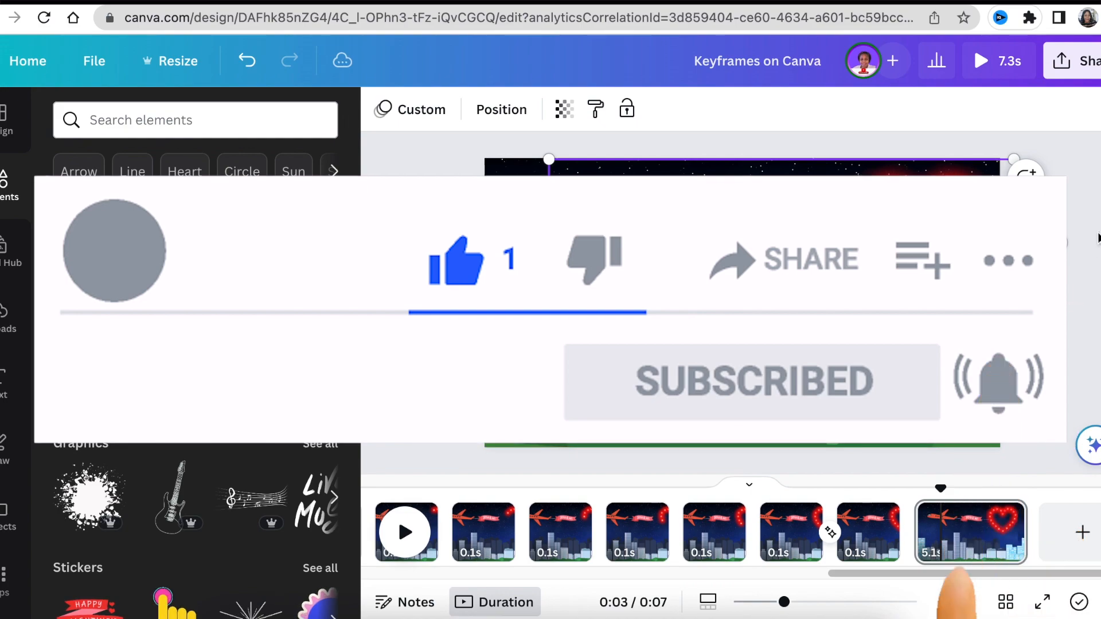
- Download the design as an MP4 video
left_click(1071, 61)
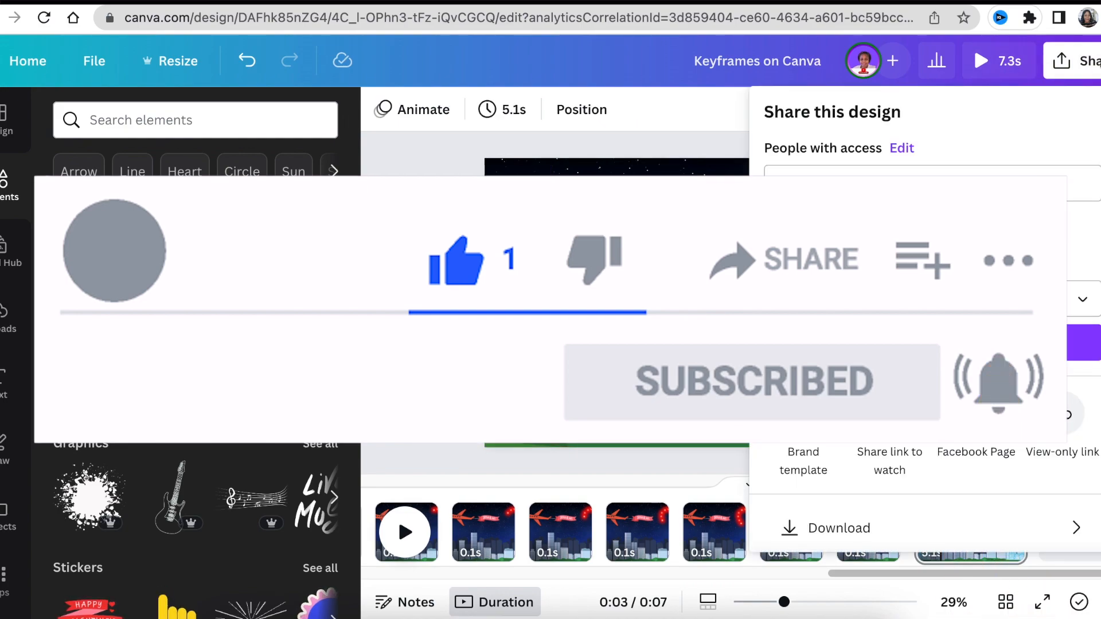
scroll(940, 524, "down", 3)
left_click(915, 445)
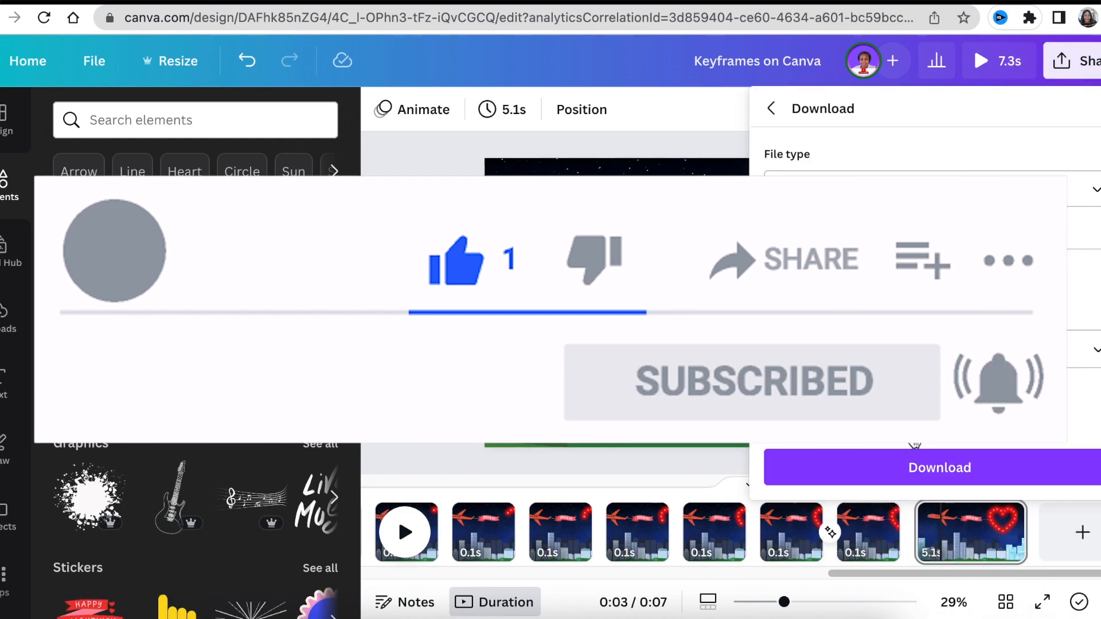
left_click(941, 468)
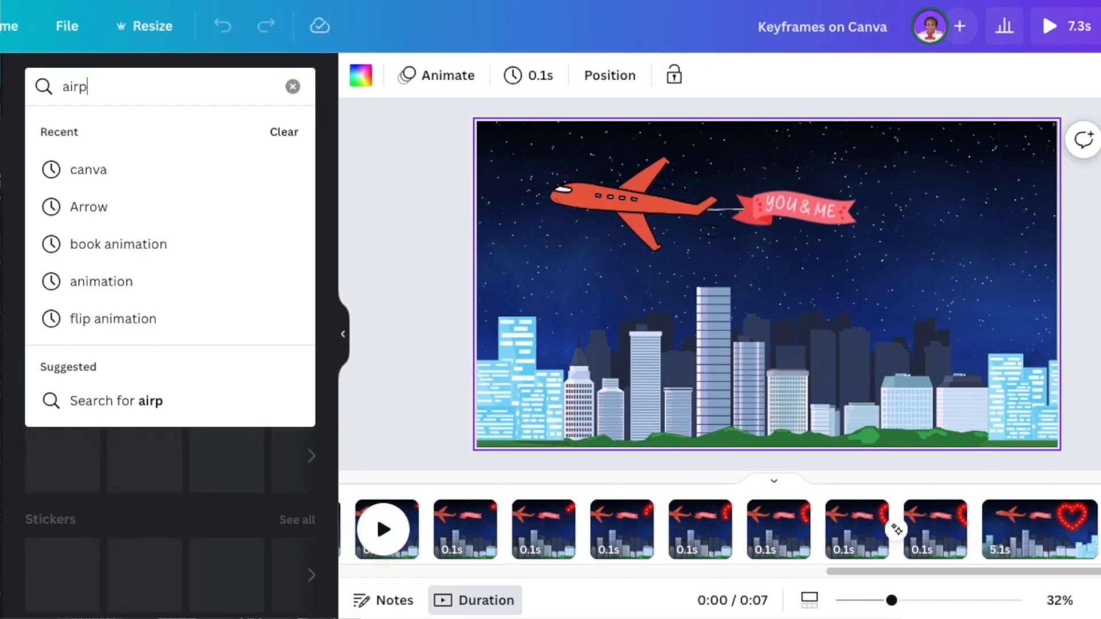
- Search the elements for "airplane" audio and add the Airplane Prop Plane 2 sound to the 5.1 s page
type("lai")
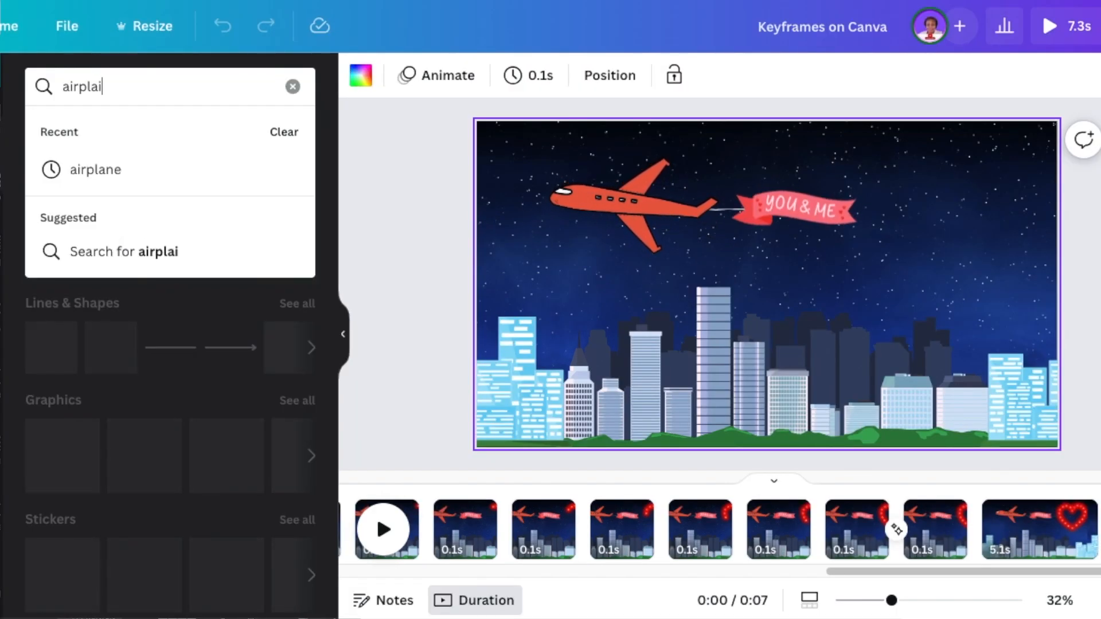
key("BackSpace")
type("ne")
key("Return")
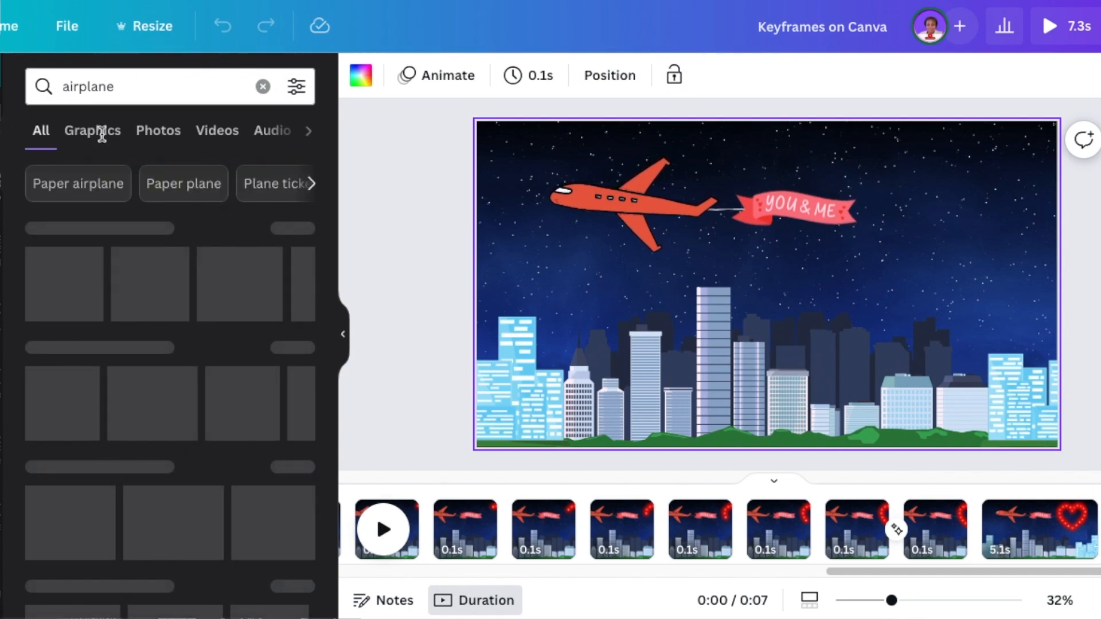
left_click(267, 140)
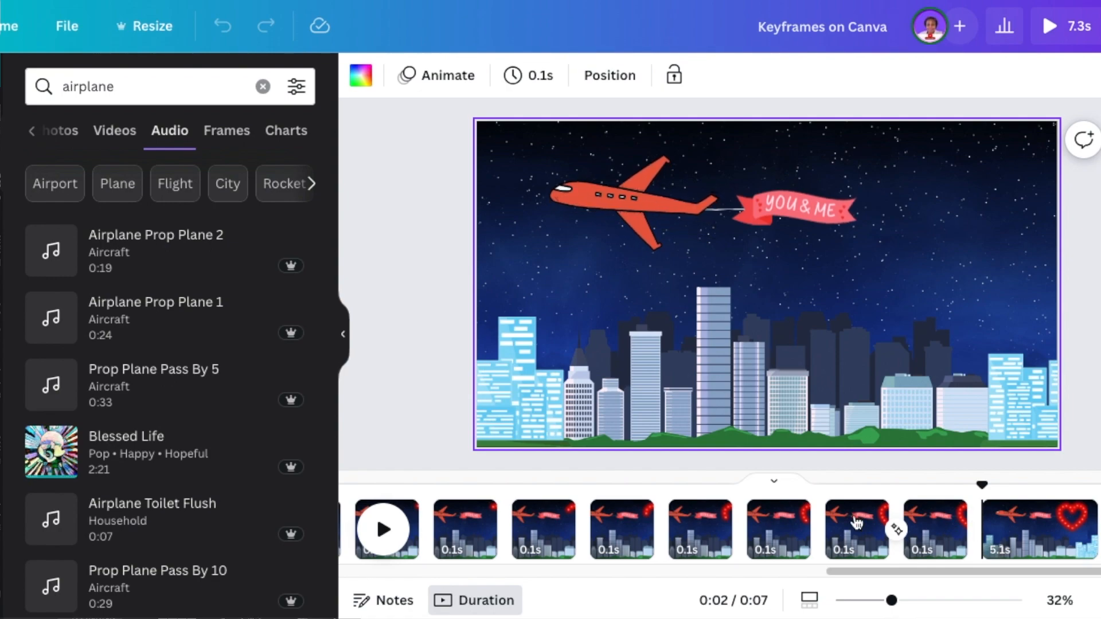
left_click(121, 274)
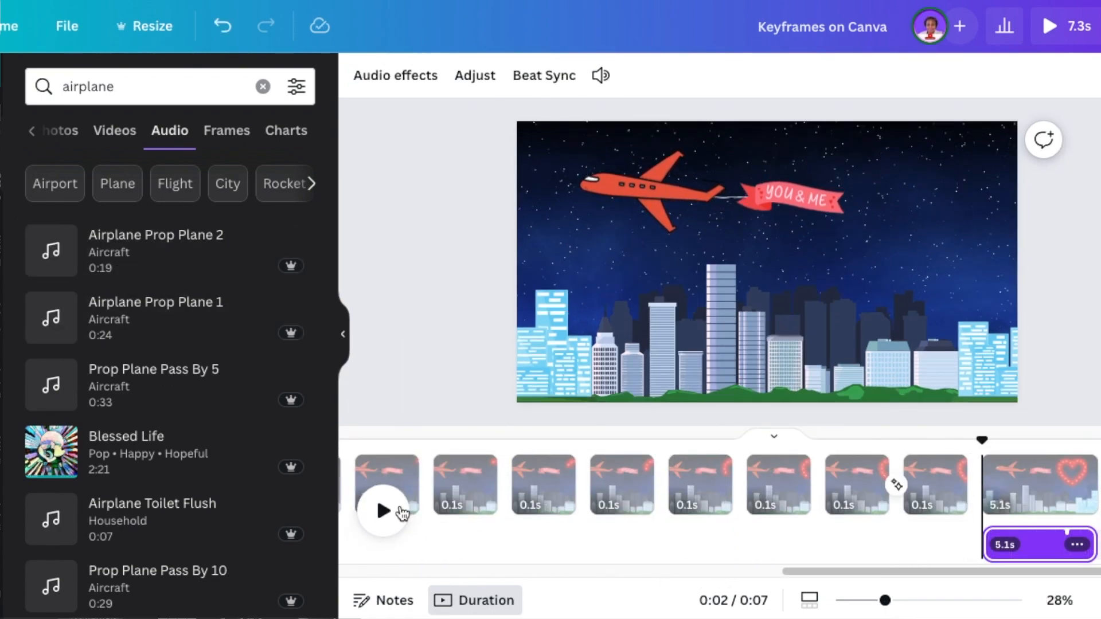
- Play back the last page with its airplane sound and return the playhead to 2.1 s
left_click(382, 512)
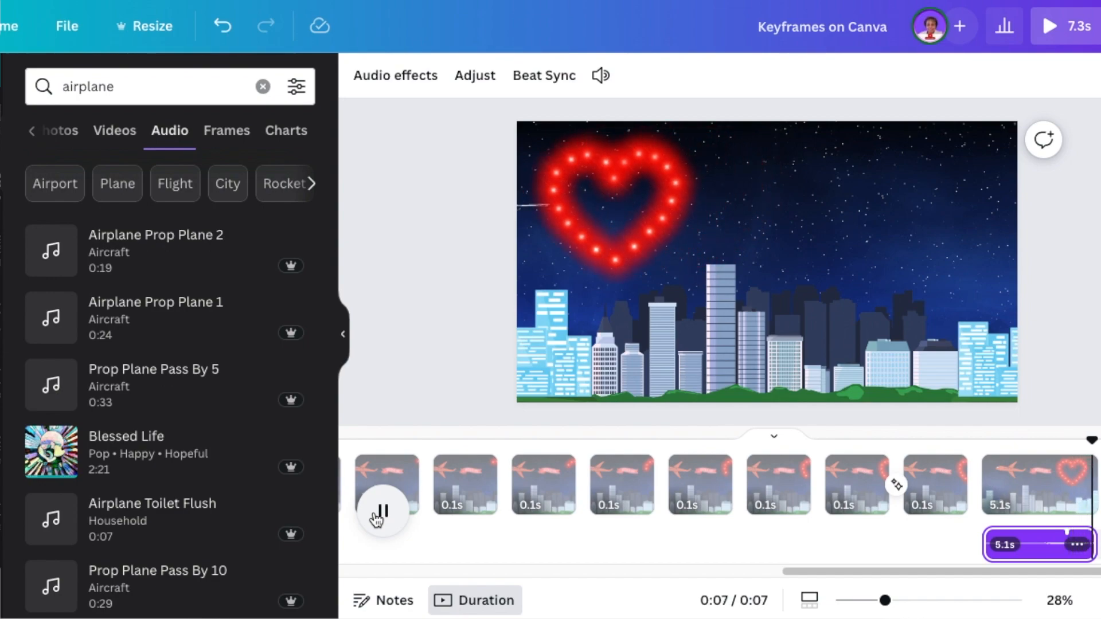
left_click_drag(1095, 442, 831, 459)
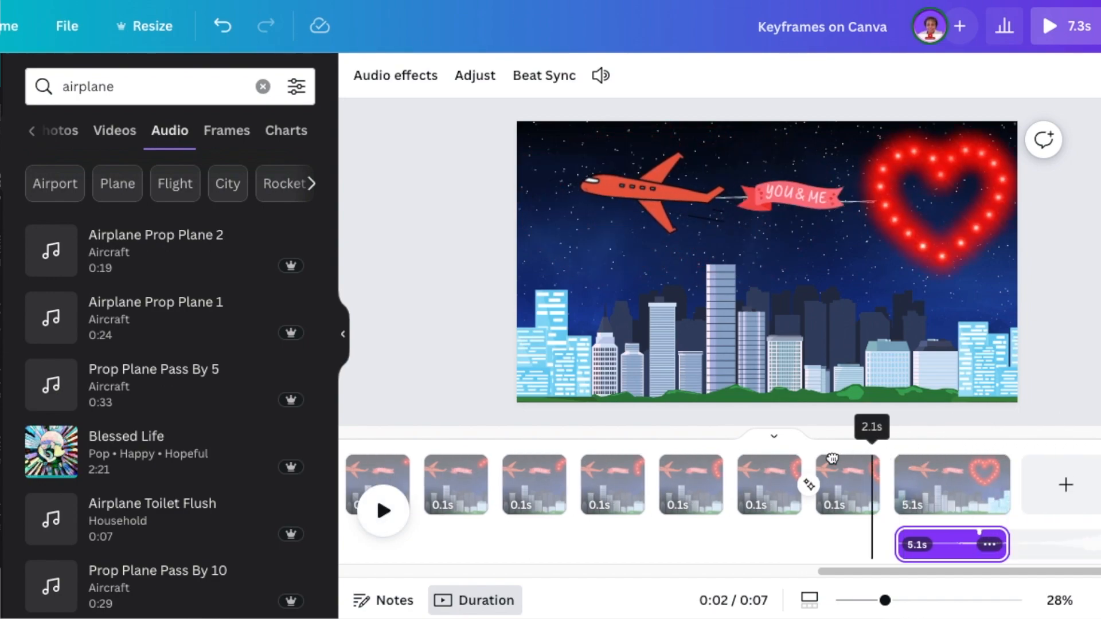